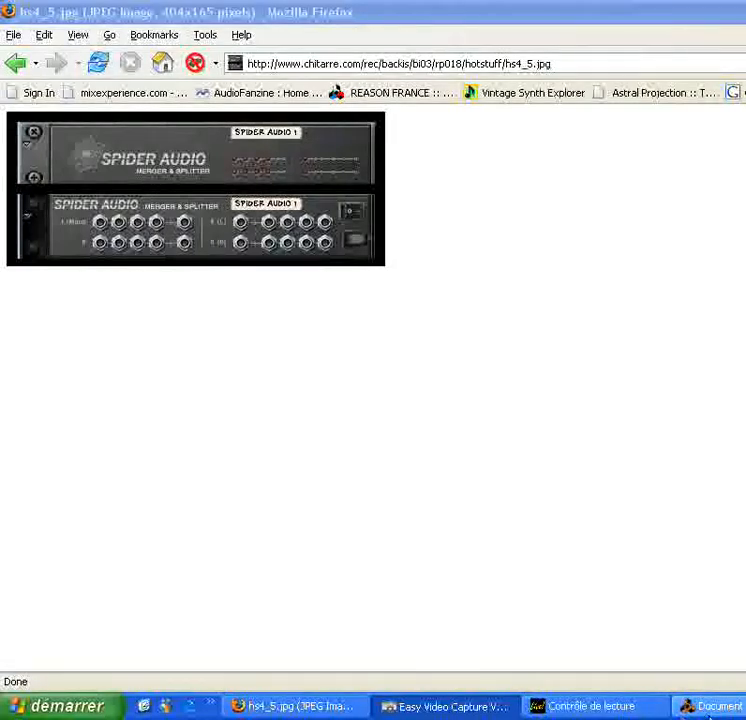
Look over the rack in Reason and return to the Spider Audio picture in Firefox
left_click(714, 708)
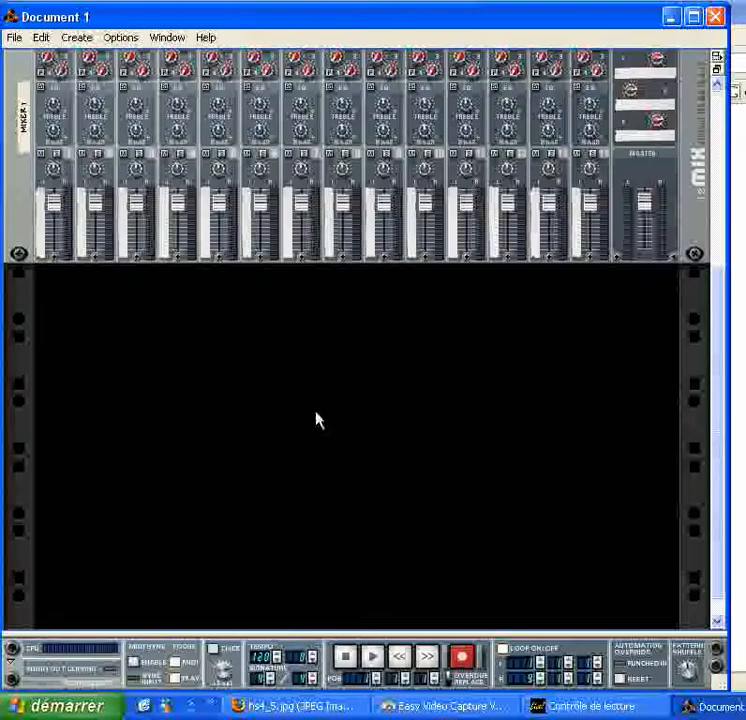
scroll(705, 355, "up", 5)
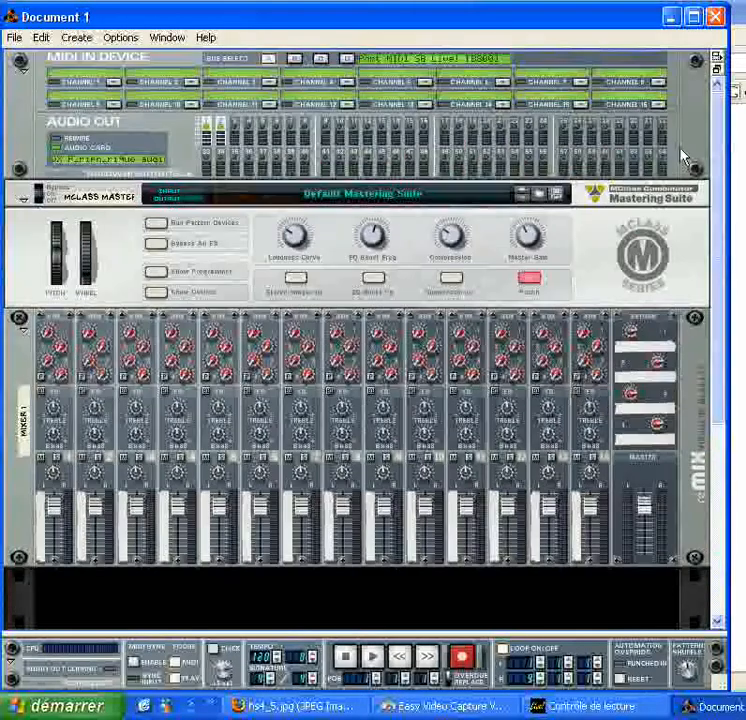
scroll(416, 453, "down", 4)
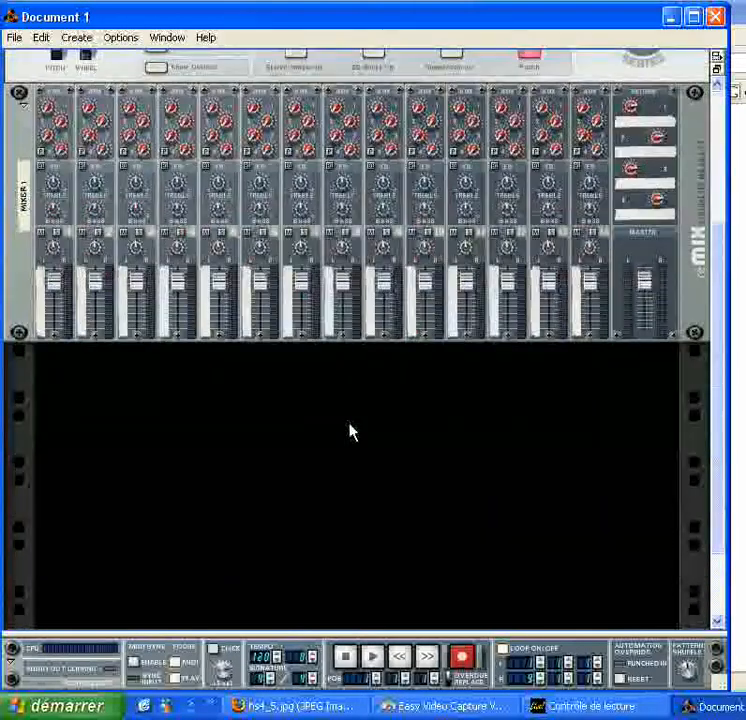
left_click(588, 705)
left_click(272, 709)
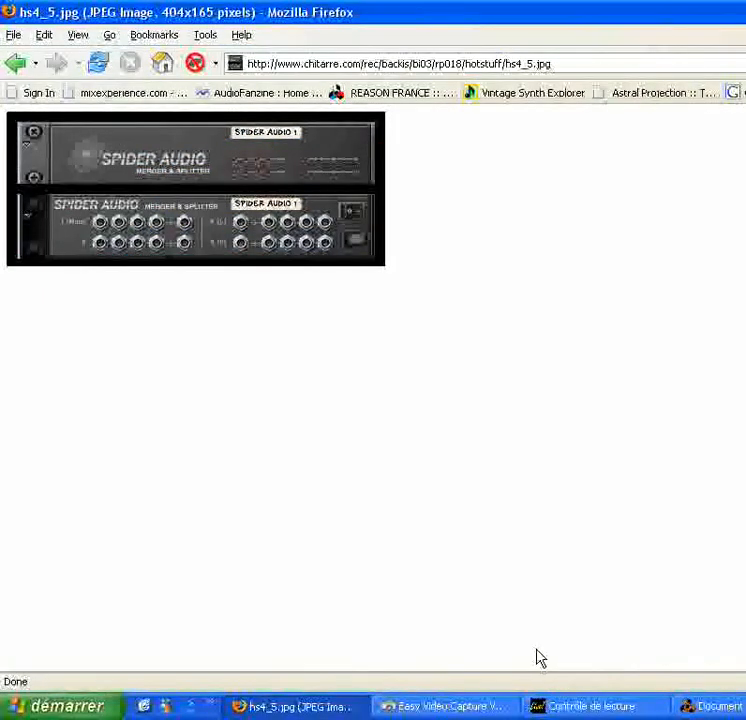
Switch to Reason and add four SubTractor Analog Synthesizers to the rack below the mixer
left_click(705, 706)
left_click_drag(716, 247, 718, 272)
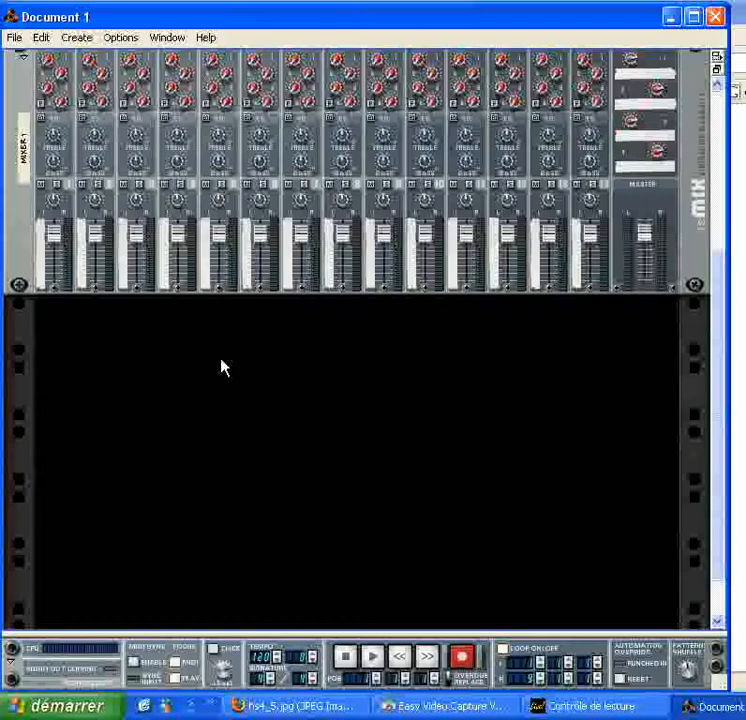
right_click(222, 368)
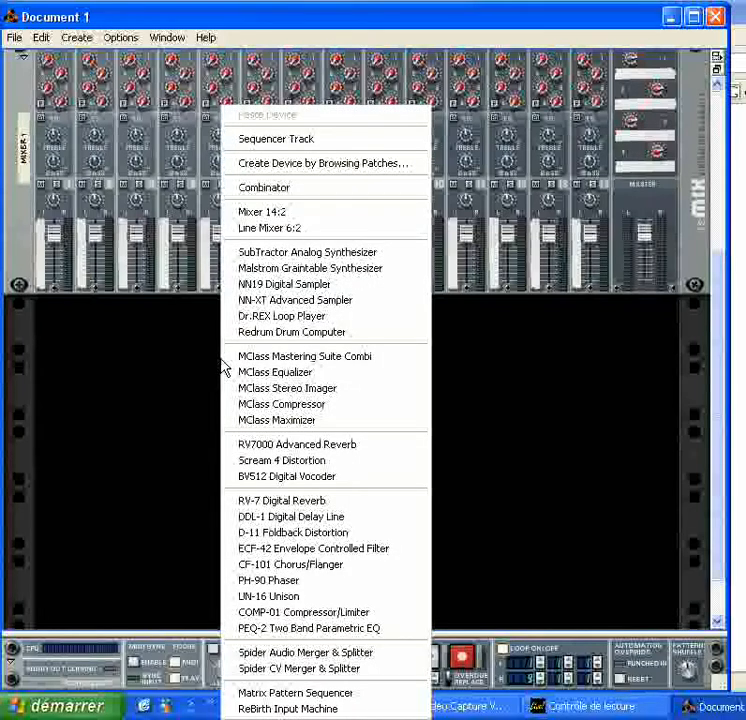
left_click(284, 254)
right_click(236, 494)
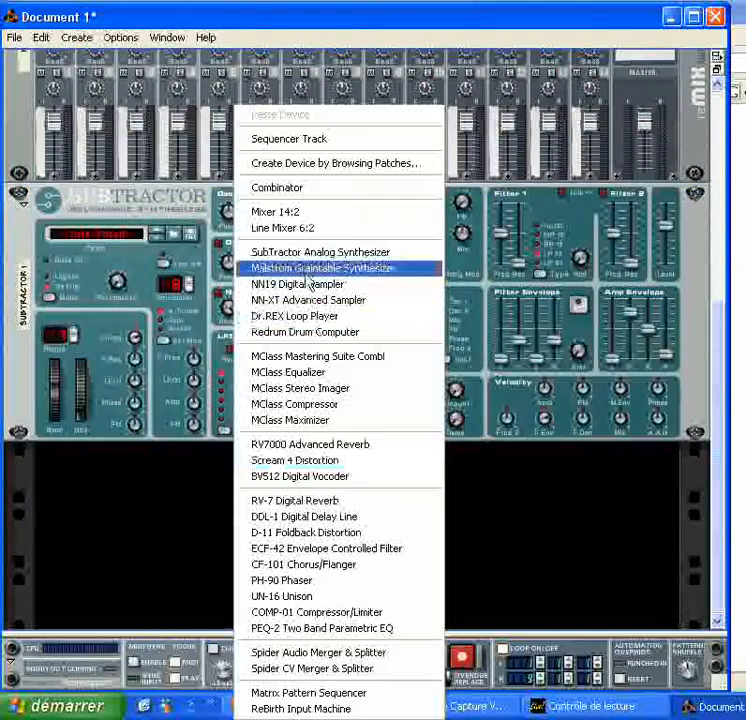
left_click(300, 268)
right_click(245, 466)
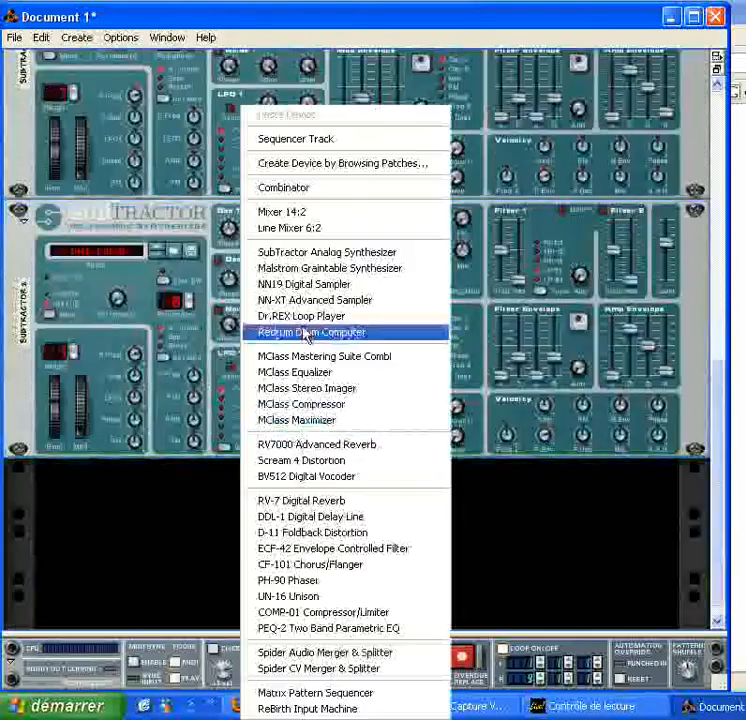
left_click(296, 255)
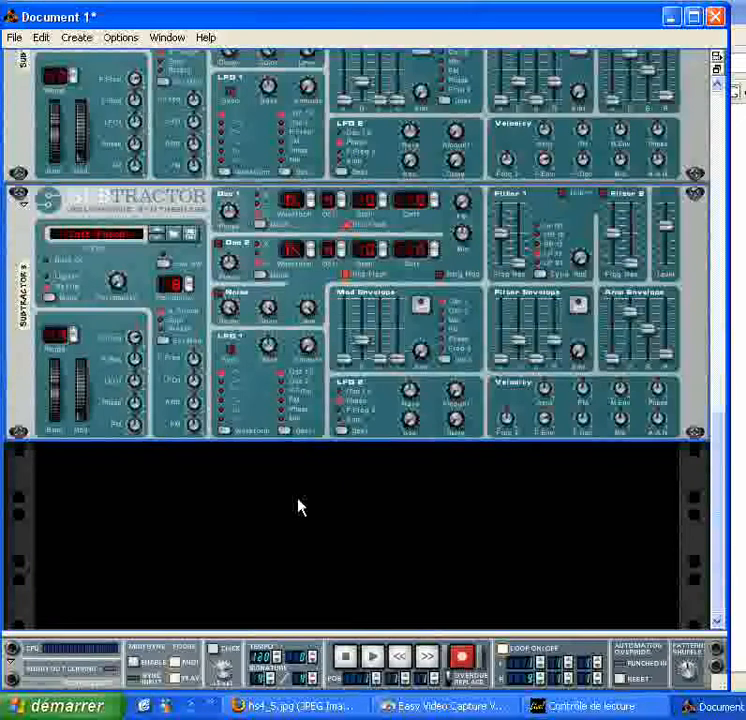
right_click(299, 506)
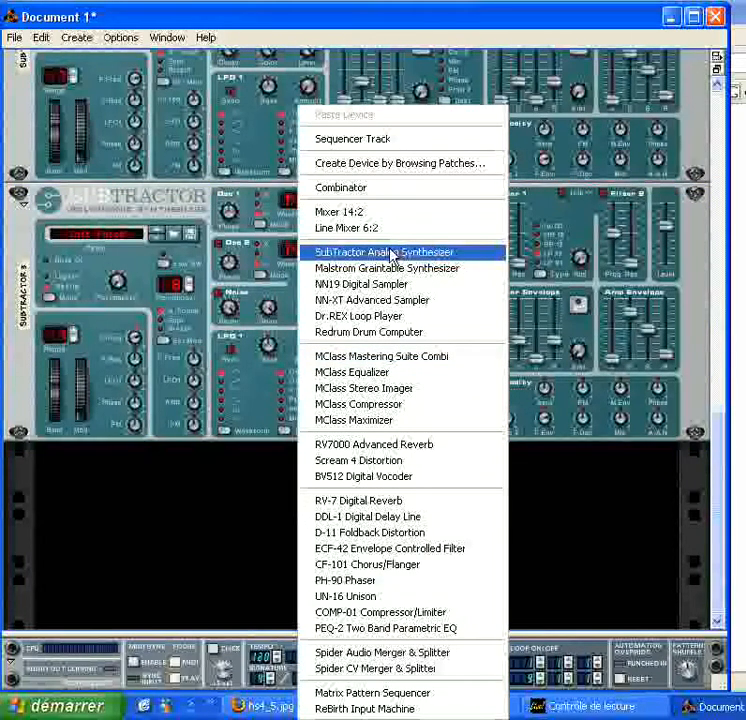
left_click(392, 254)
Add an RV7000 Advanced Reverb below the fourth SubTractor and, with the rack's rear shown, a Spider Audio Merger & Splitter
left_click_drag(721, 399, 713, 528)
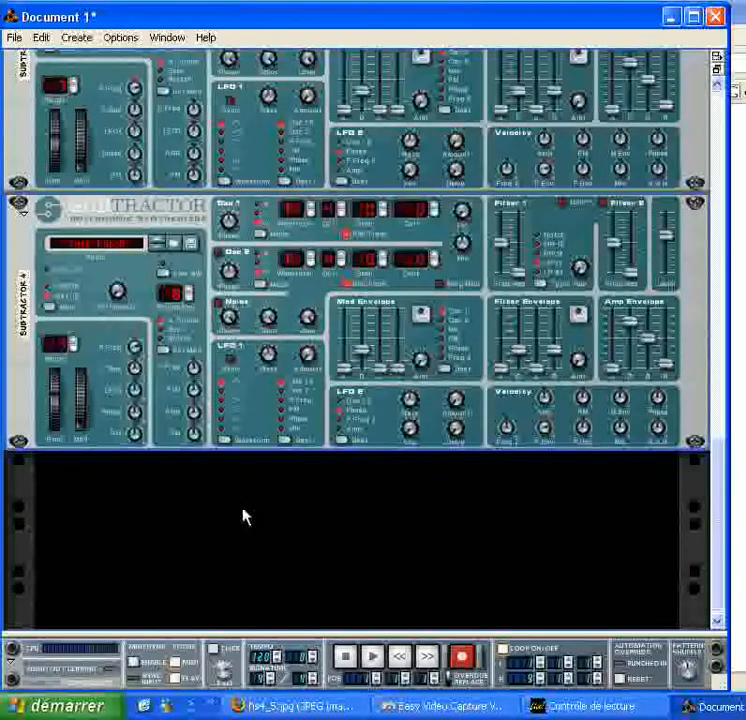
right_click(243, 516)
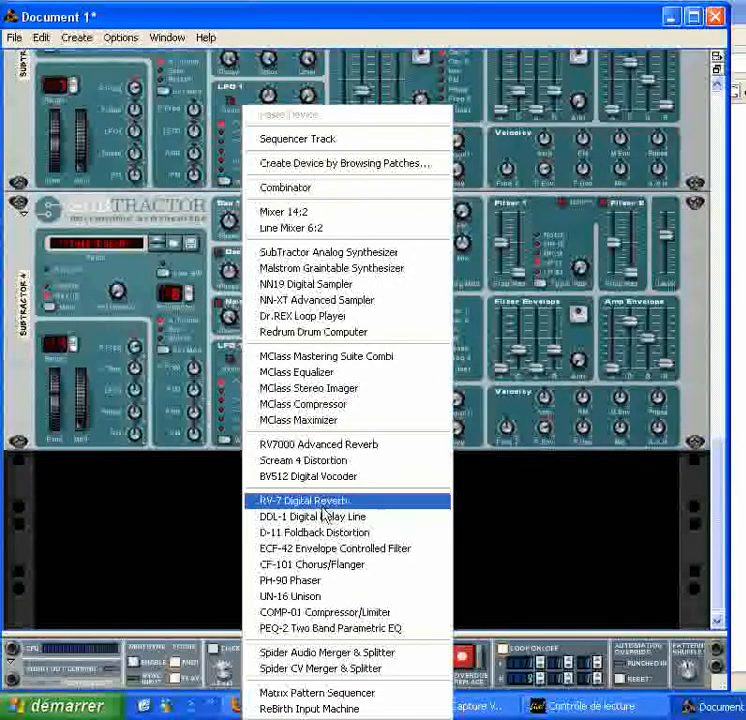
left_click(325, 446)
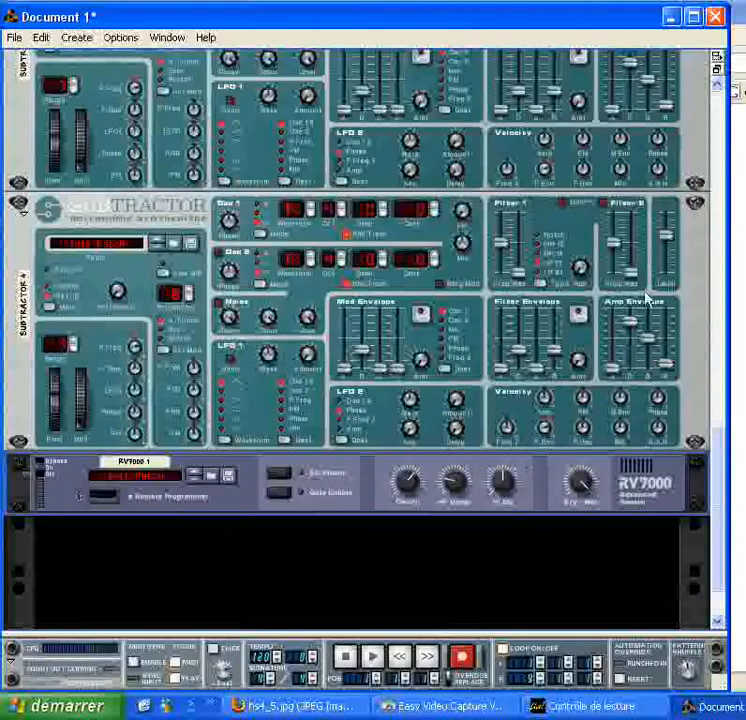
mouse_move(714, 476)
left_mouse_down()
mouse_move(706, 235)
mouse_move(697, 462)
mouse_move(718, 464)
left_mouse_up()
key("Tab")
right_click(248, 558)
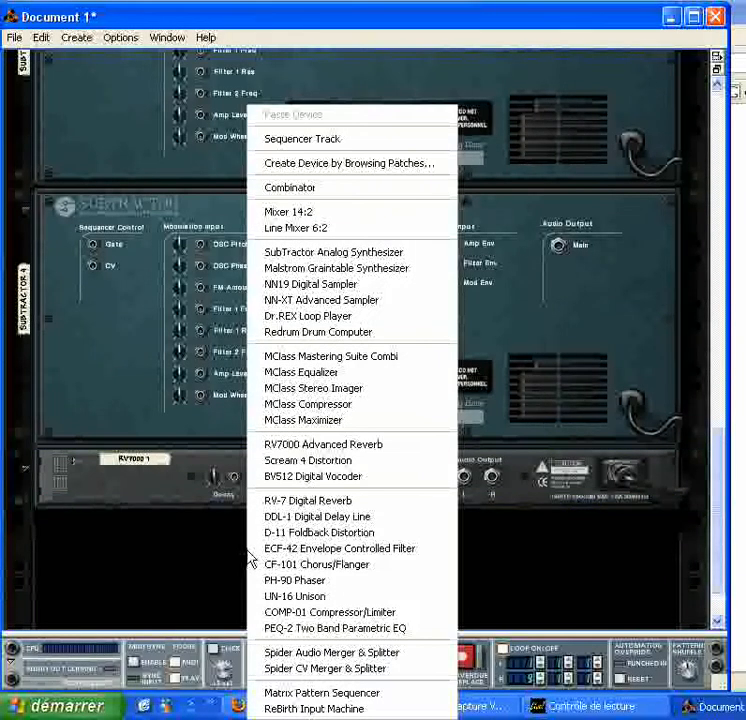
left_click(362, 653)
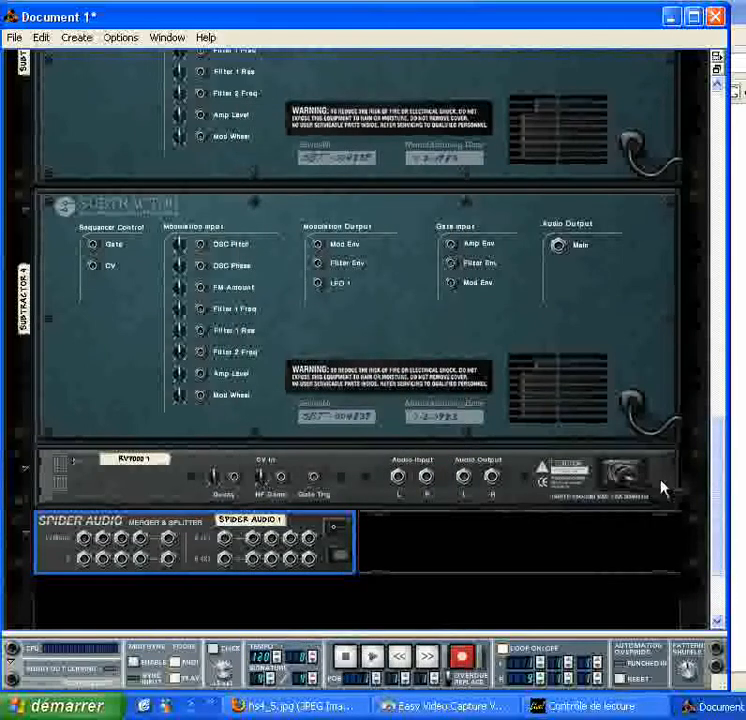
Cable the main audio output of each of the four SubTractors to its own left merge input on the Spider Audio
left_click_drag(724, 473, 702, 265)
left_click_drag(558, 202, 87, 415)
scroll(505, 456, "down", 6)
scroll(508, 463, "down", 5)
scroll(520, 325, "up", 5)
scroll(546, 284, "down", 3)
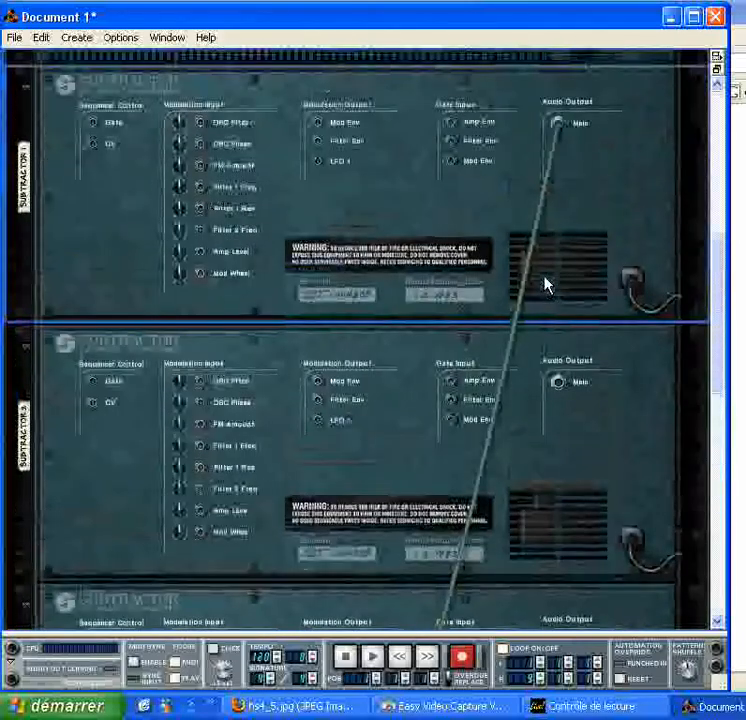
scroll(546, 284, "up", 2)
left_click_drag(557, 214, 103, 575)
scroll(565, 225, "up", 3)
left_click_drag(557, 192, 125, 546)
scroll(250, 488, "down", 3)
left_click_drag(559, 241, 141, 549)
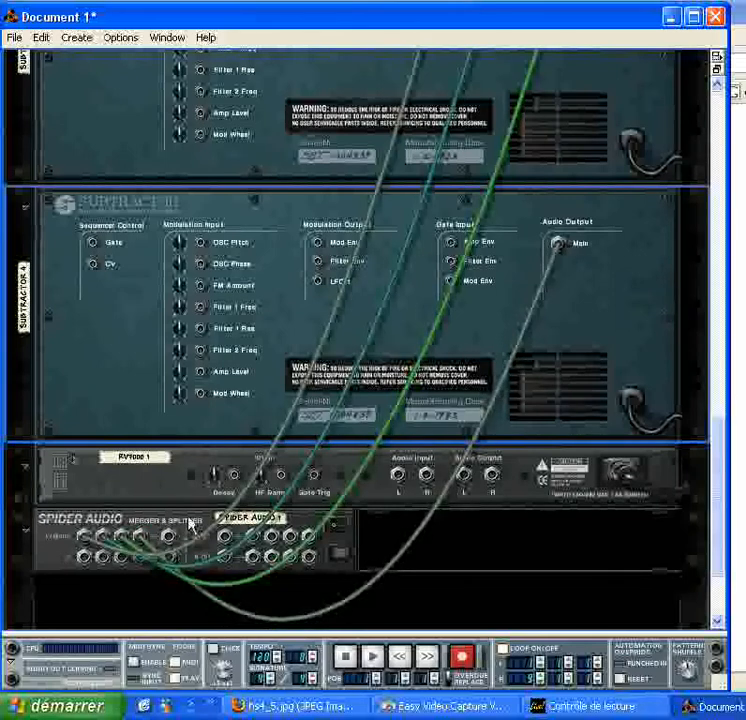
Connect the Spider Audio's left merge output to the RV7000's left input and the RV7000's left output to mixer channel 1
left_click_drag(172, 543, 402, 483)
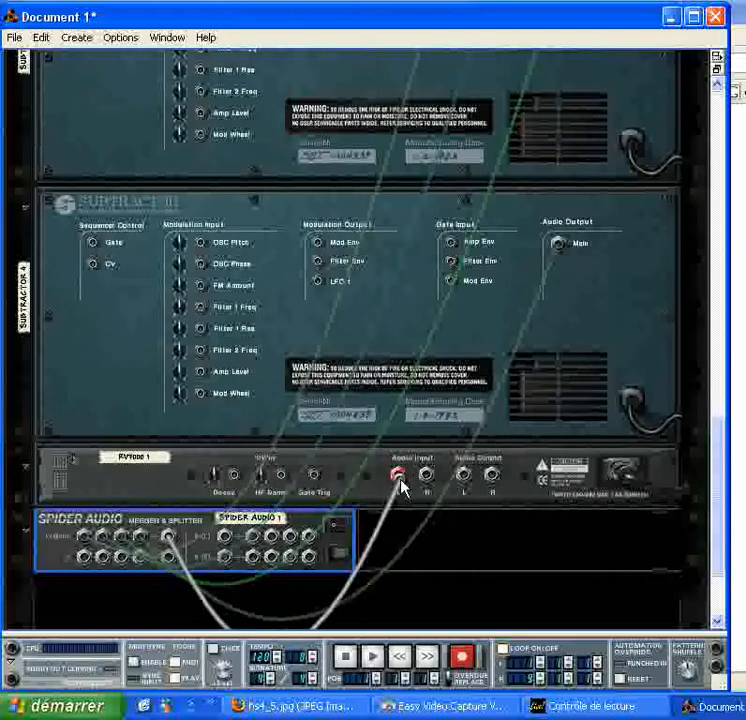
left_click_drag(400, 480, 400, 480)
left_click_drag(466, 476, 66, 266)
scroll(428, 376, "up", 15)
scroll(426, 370, "up", 5)
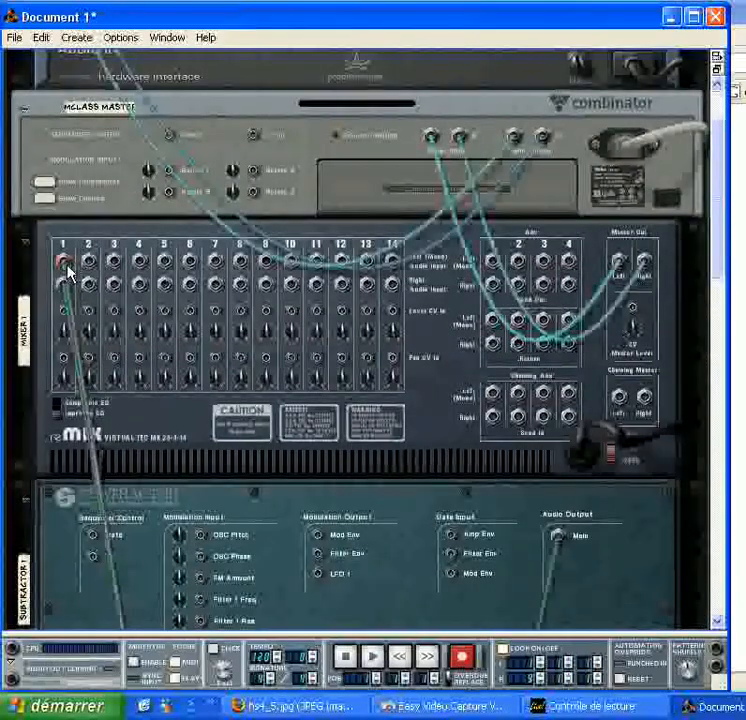
Check the cabling down the rack, return to its front view and enlarge the sequencer area to show the tracks
scroll(704, 228, "down", 10)
scroll(691, 458, "down", 10)
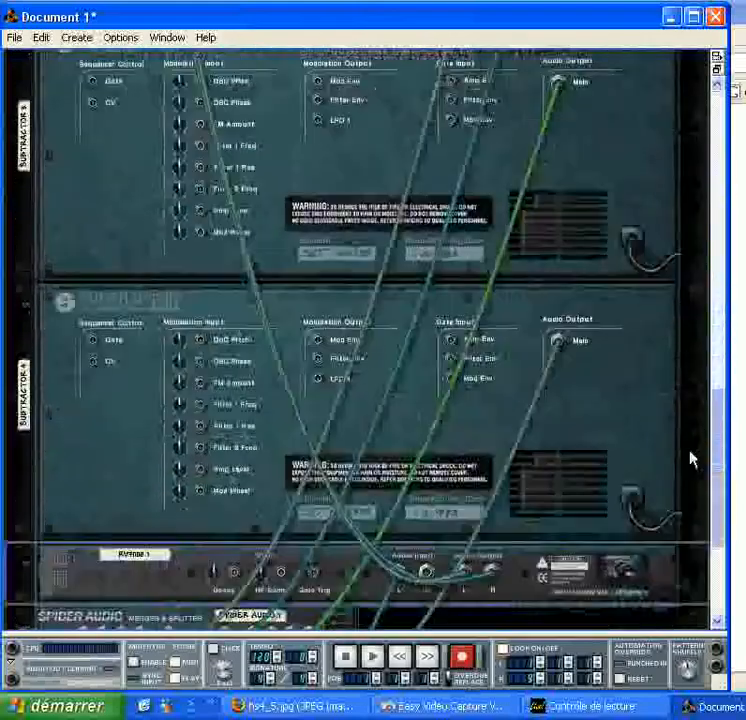
scroll(683, 478, "up", 3)
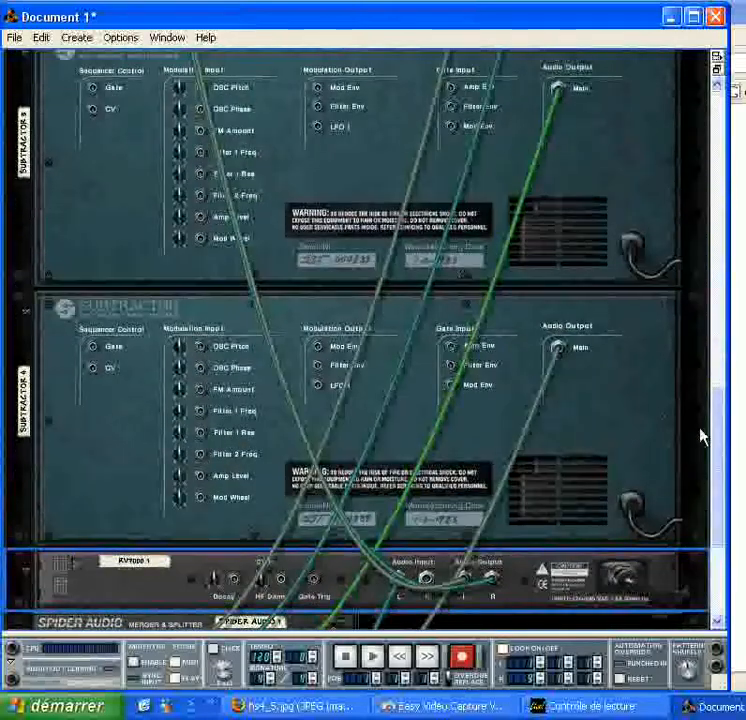
scroll(705, 450, "down", 4)
key("Tab")
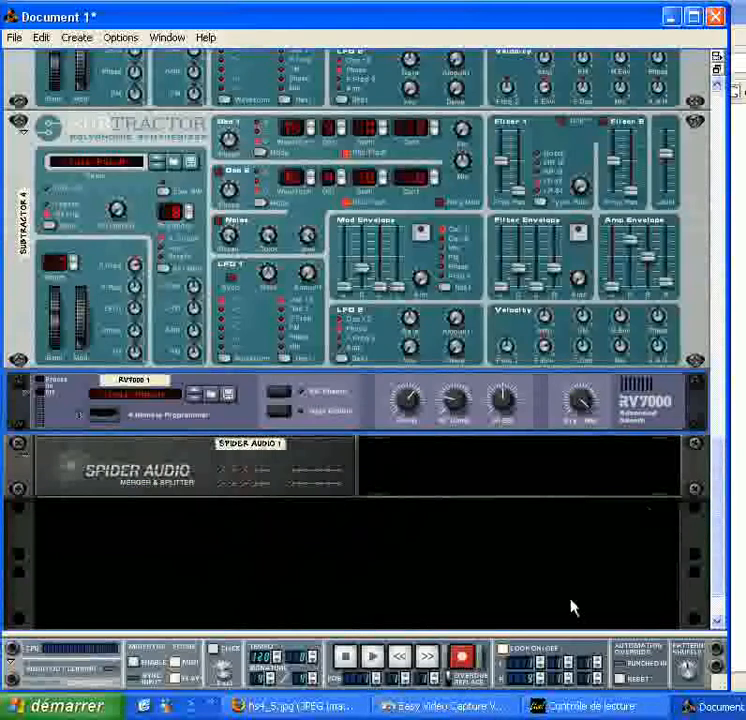
left_click_drag(509, 601, 505, 395)
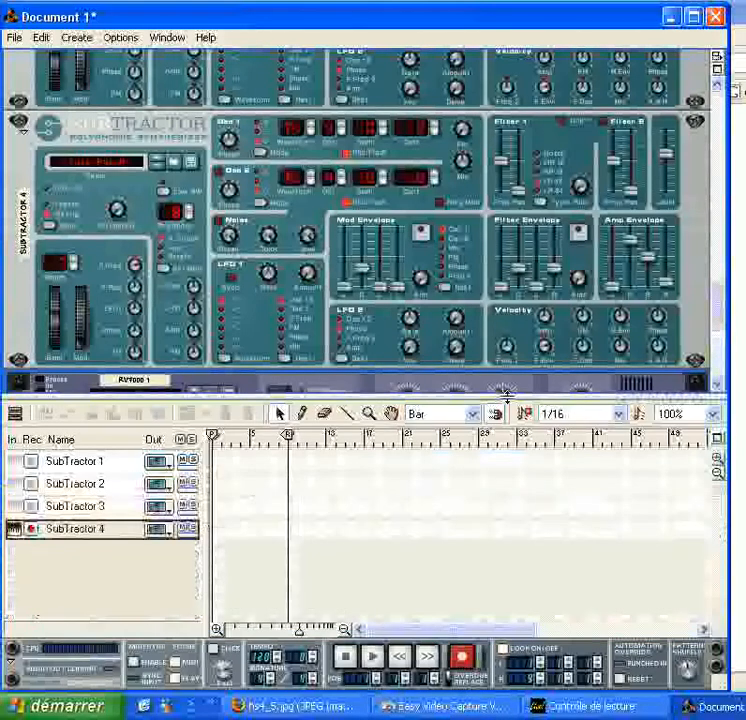
Route the MIDI input to the SubTractor 1 track, and lower the RV7000's Dry/Wet while raising its Decay
left_click(14, 463)
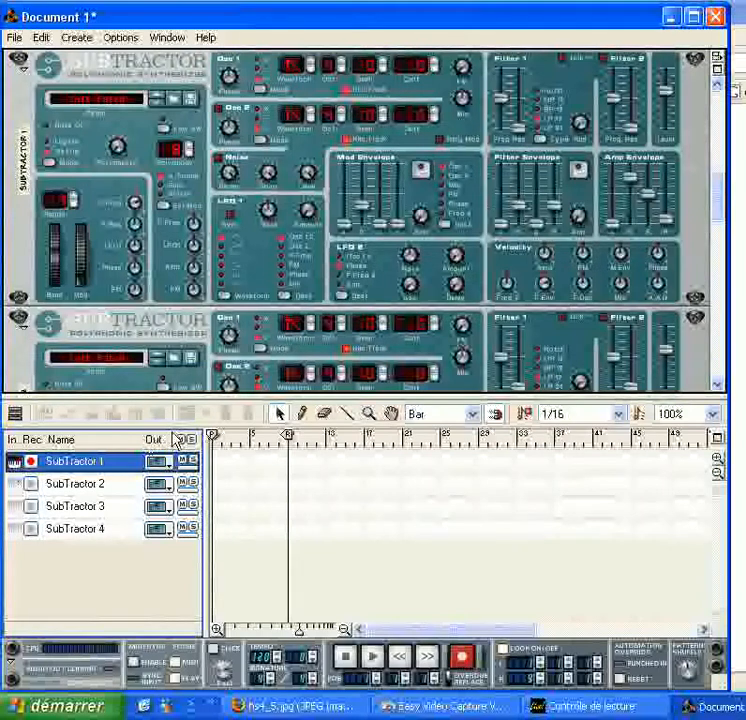
left_click_drag(713, 191, 713, 338)
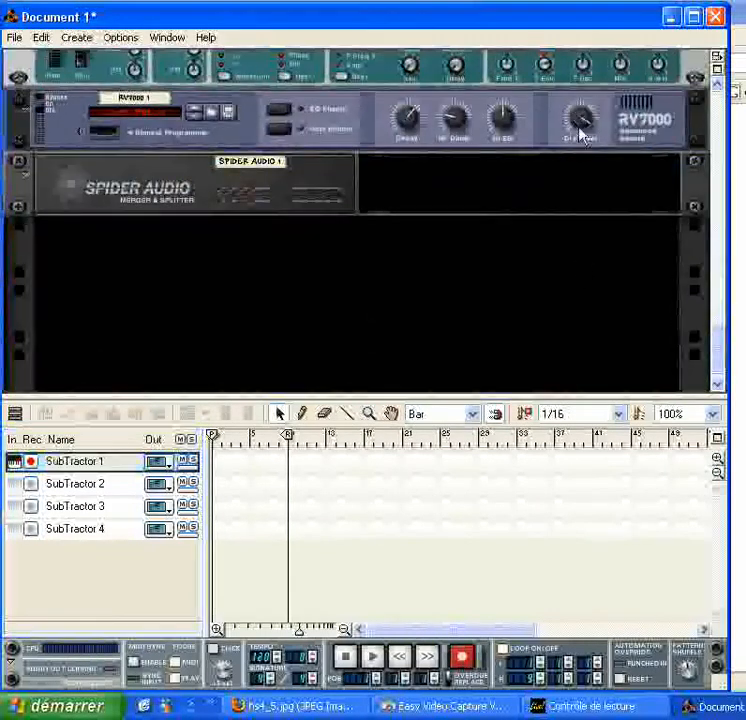
mouse_move(408, 125)
left_click_drag(716, 355, 722, 272)
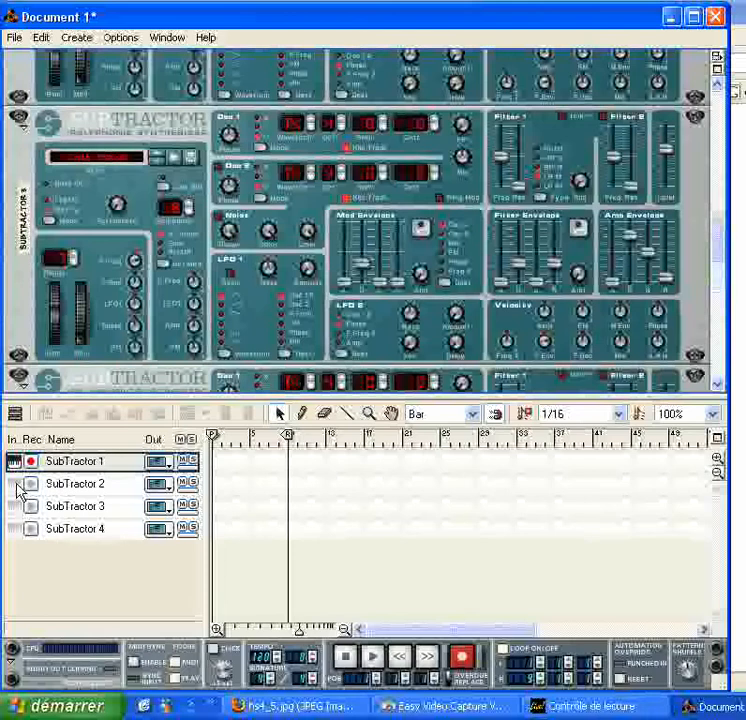
Route the MIDI input to SubTractor 2 and SubTractor 3 in turn to audition them through the shared reverb
left_click(16, 487)
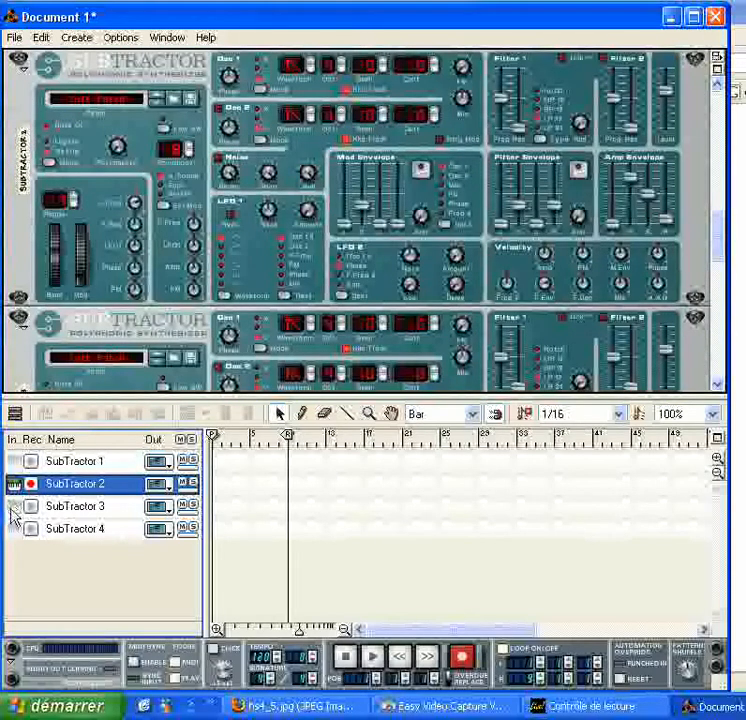
left_click(14, 508)
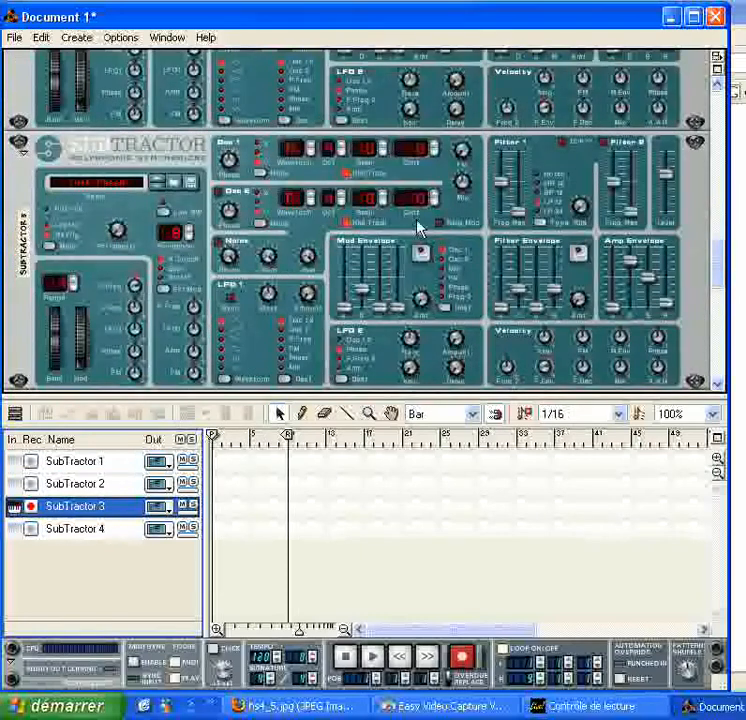
mouse_move(510, 197)
left_mouse_down()
mouse_move(508, 153)
mouse_move(505, 205)
left_mouse_up()
Route the MIDI input to SubTractor 4, and adjust its Filter 1 frequency and oscillators, with oscillator 2 on and oscillator 1 at octave 3
left_click(15, 530)
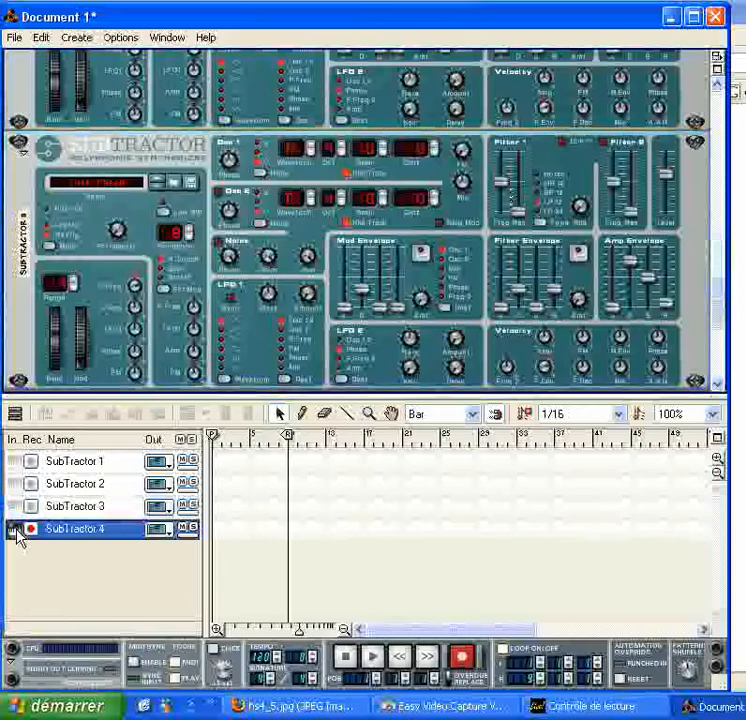
left_click_drag(505, 195, 505, 220)
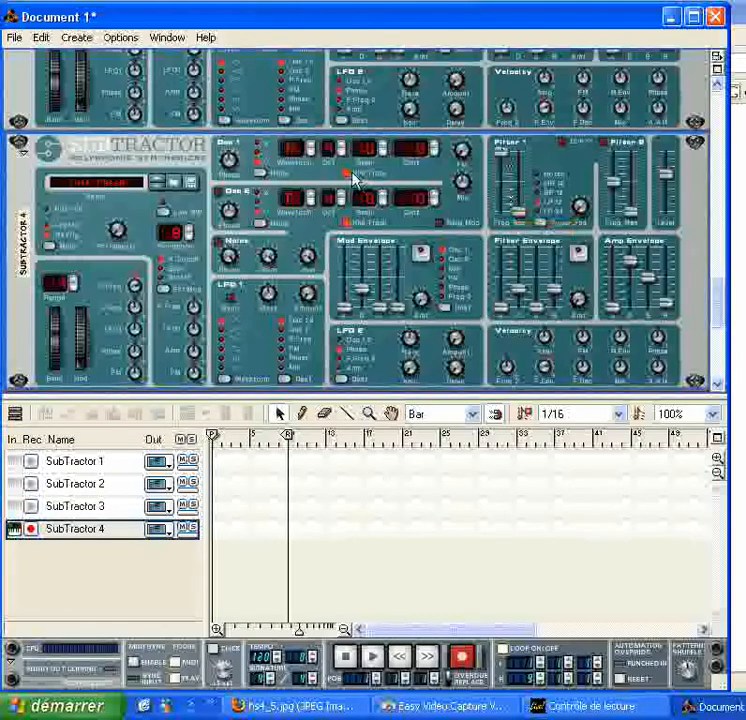
left_click(219, 191)
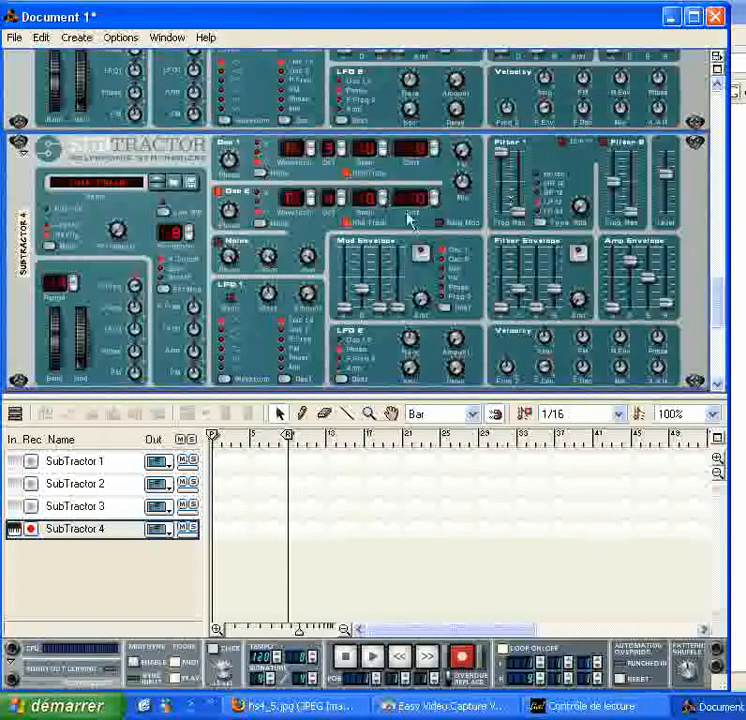
left_click_drag(499, 155, 499, 200)
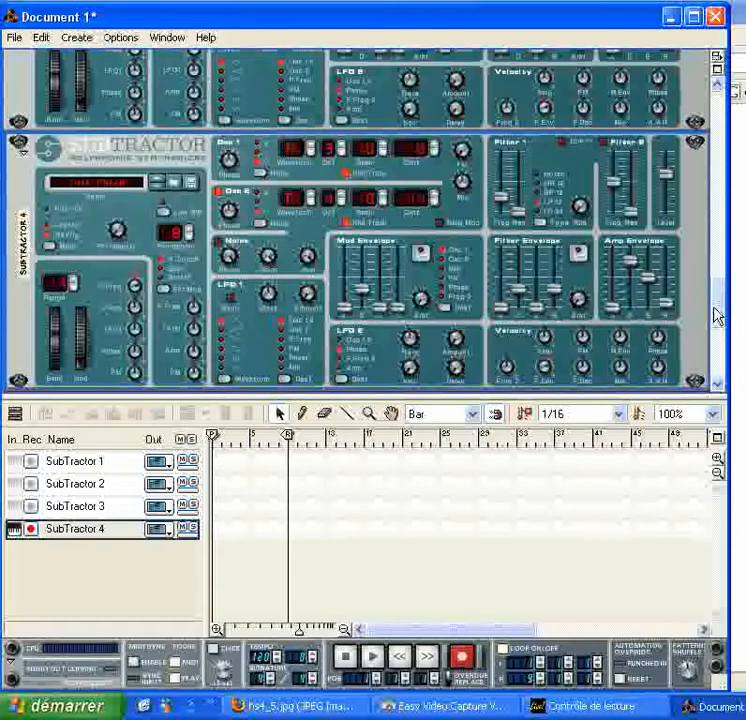
Shrink the sequencer area to give the rack more room around the RV7000 and the Spider Audio
left_click_drag(716, 311, 719, 341)
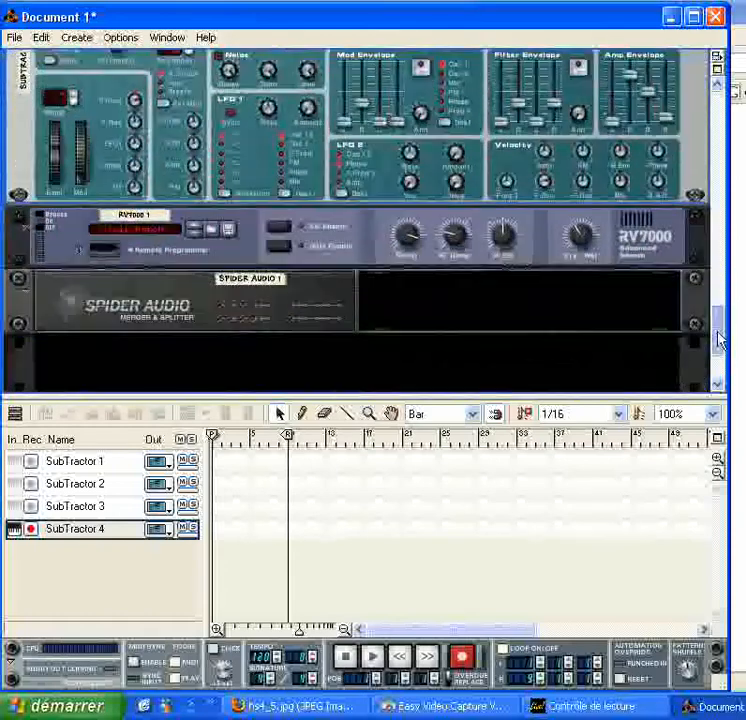
left_click_drag(370, 395, 364, 513)
mouse_move(719, 435)
left_mouse_down()
mouse_move(720, 226)
mouse_move(726, 441)
left_mouse_up()
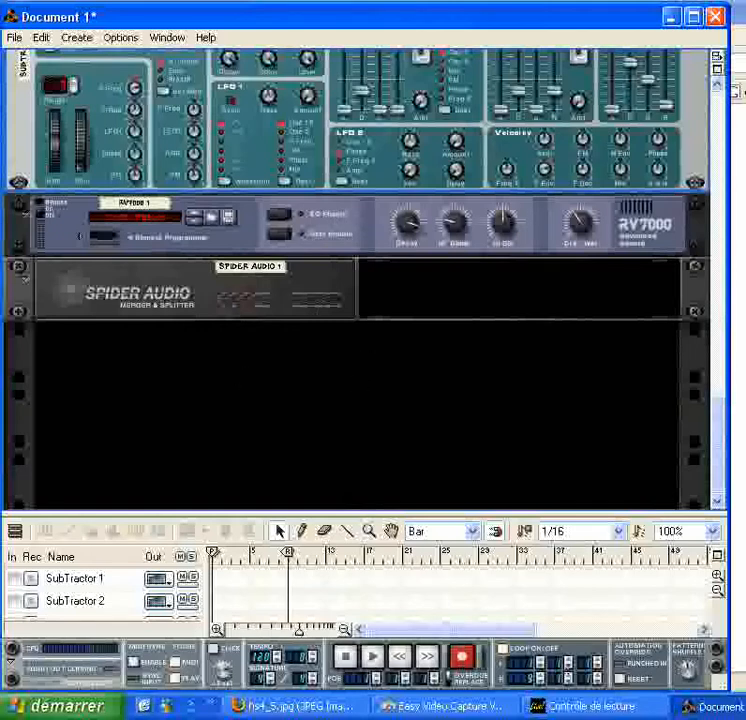
Close the current document without saving its changes, and relaunch Reason with a fresh document
right_click(712, 706)
left_click(730, 695)
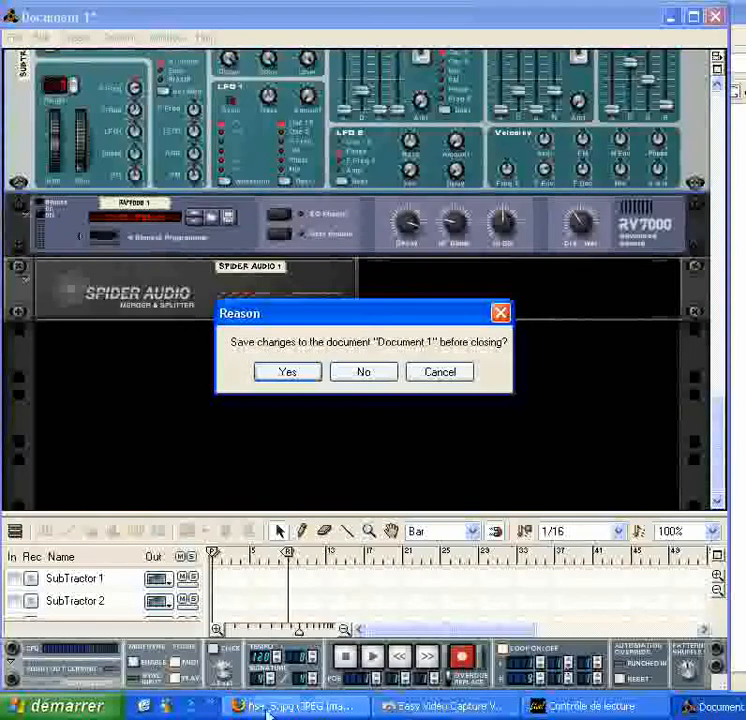
left_click(363, 372)
left_click(143, 706)
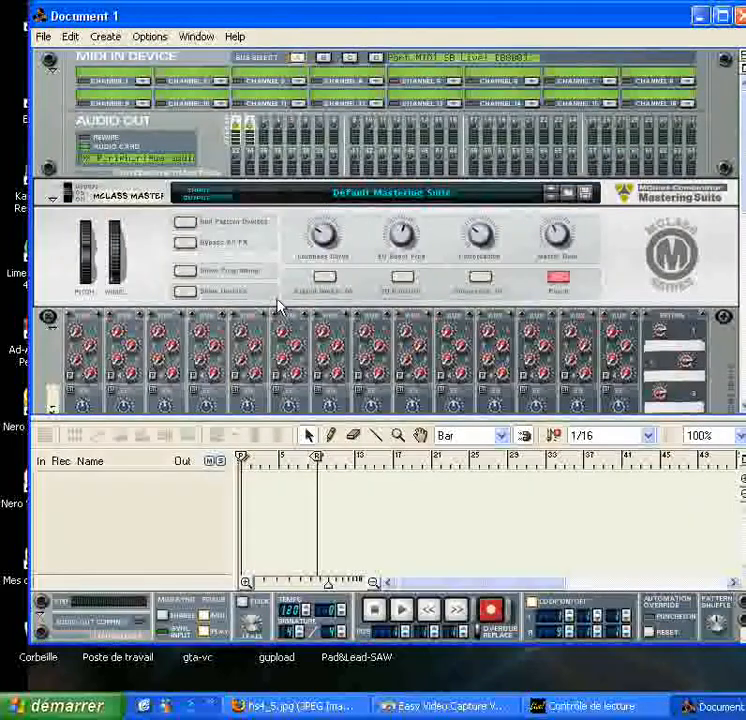
Create a SubTractor Analog Synthesizer in the empty rack space below the mixer
scroll(280, 308, "down", 8)
right_click(255, 225)
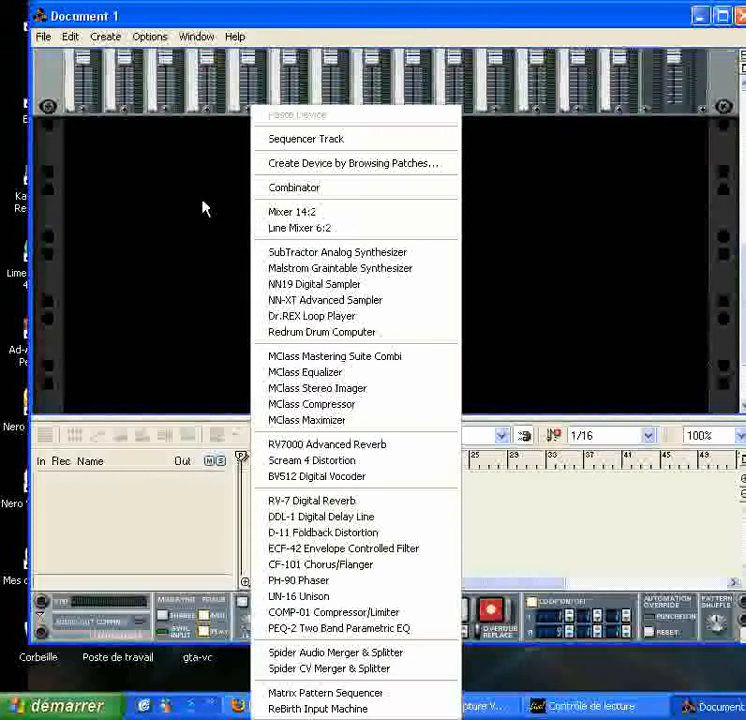
left_click(203, 201)
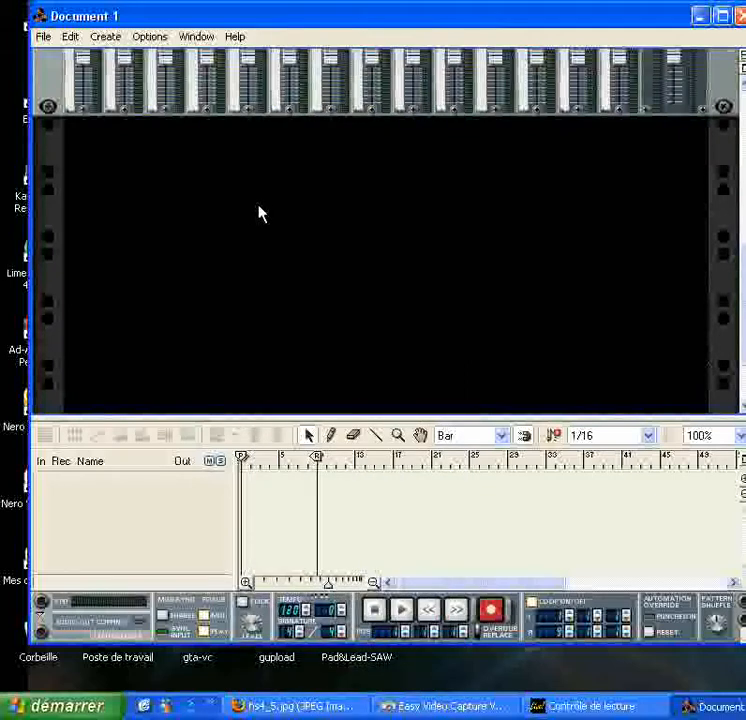
right_click(258, 213)
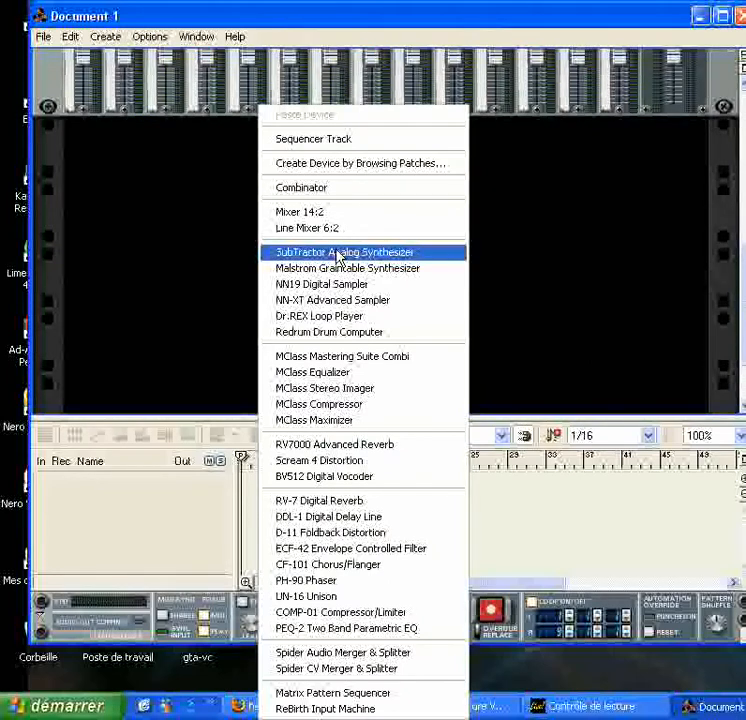
left_click(339, 255)
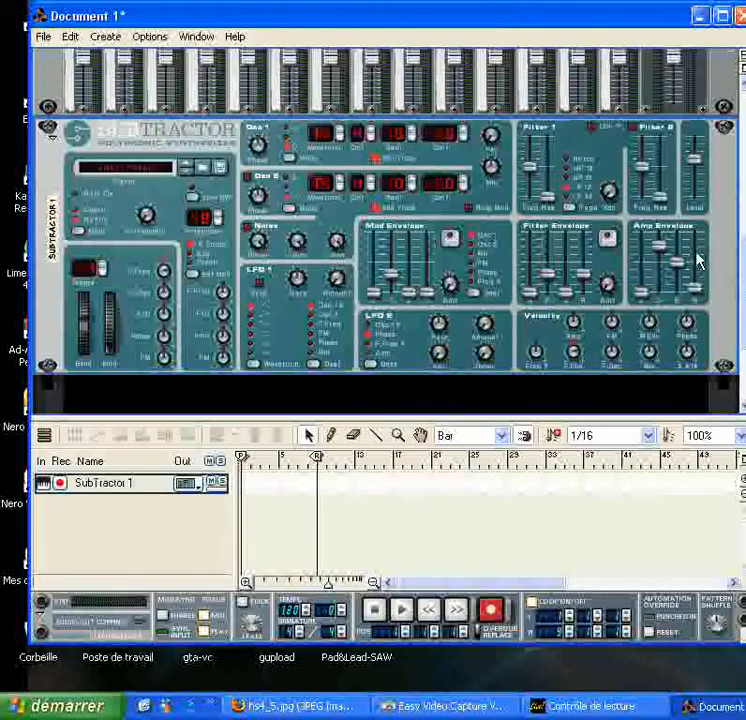
Add four DDL-1 Digital Delay Line devices below the SubTractor
scroll(727, 262, "down", 1)
scroll(742, 292, "down", 1)
scroll(742, 292, "down", 1)
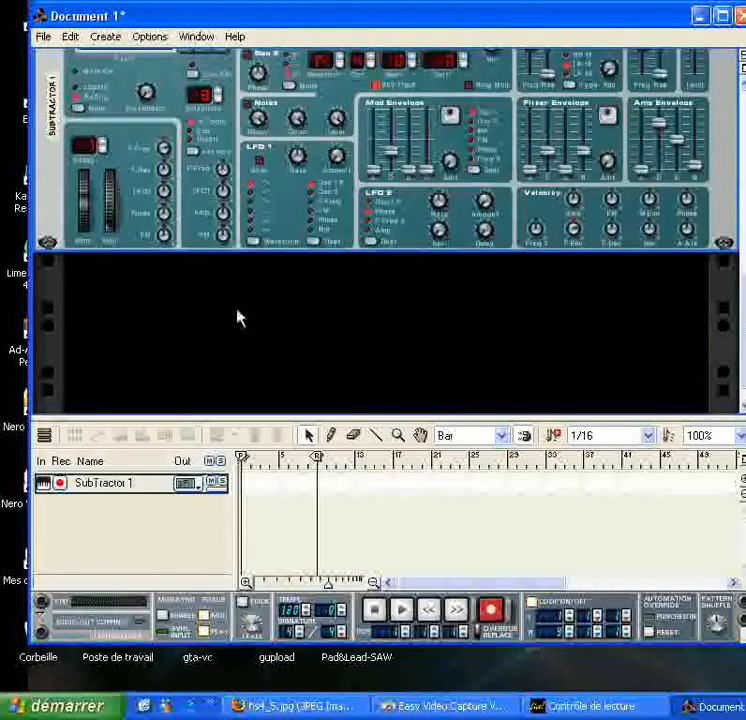
right_click(239, 317)
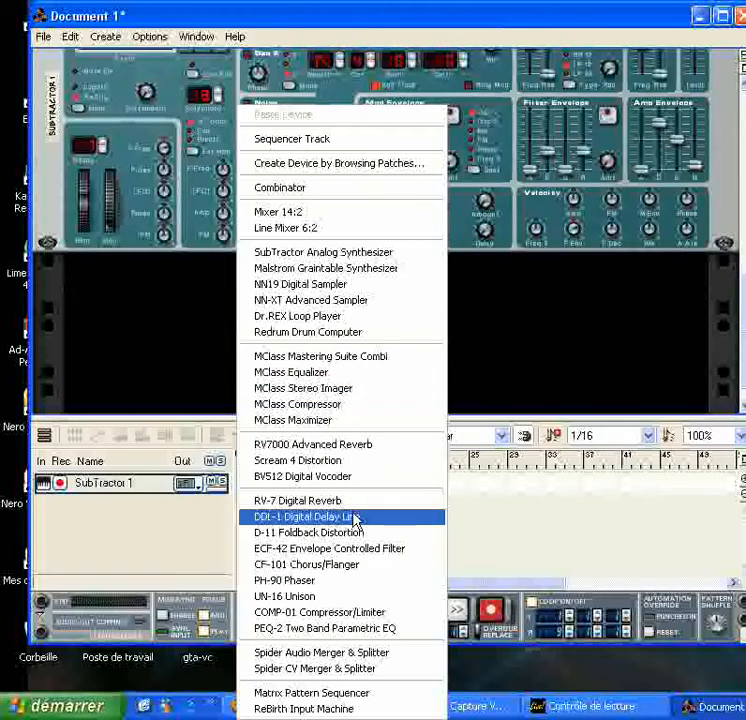
left_click(349, 516)
right_click(225, 347)
left_click(345, 516)
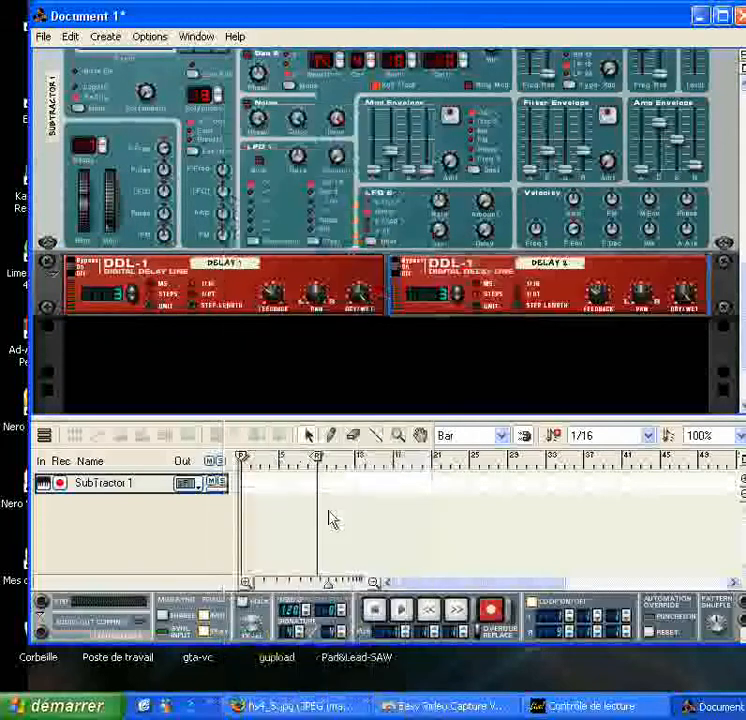
right_click(246, 356)
left_click(349, 516)
right_click(428, 378)
left_click(500, 516)
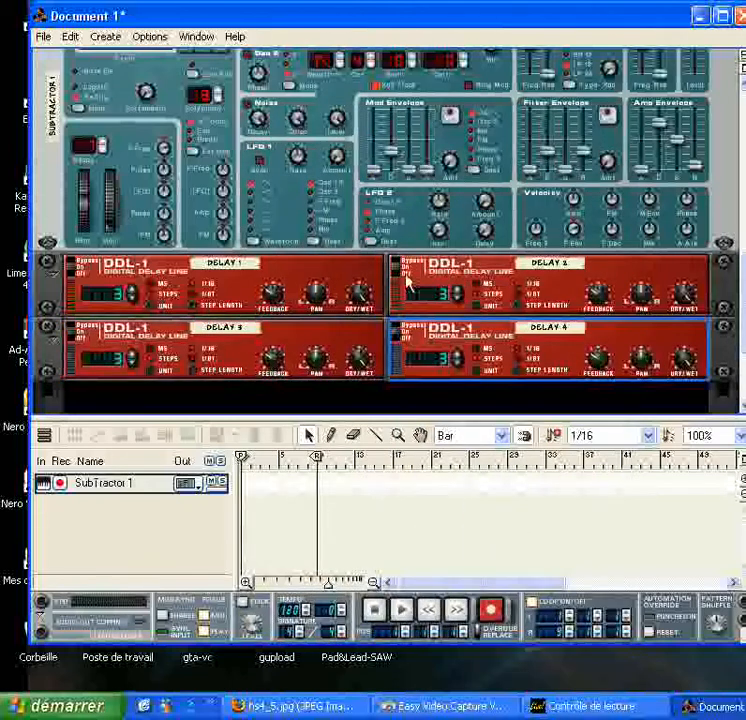
Create a Spider Audio Merger & Splitter below the four delays
scroll(405, 282, "down", 1)
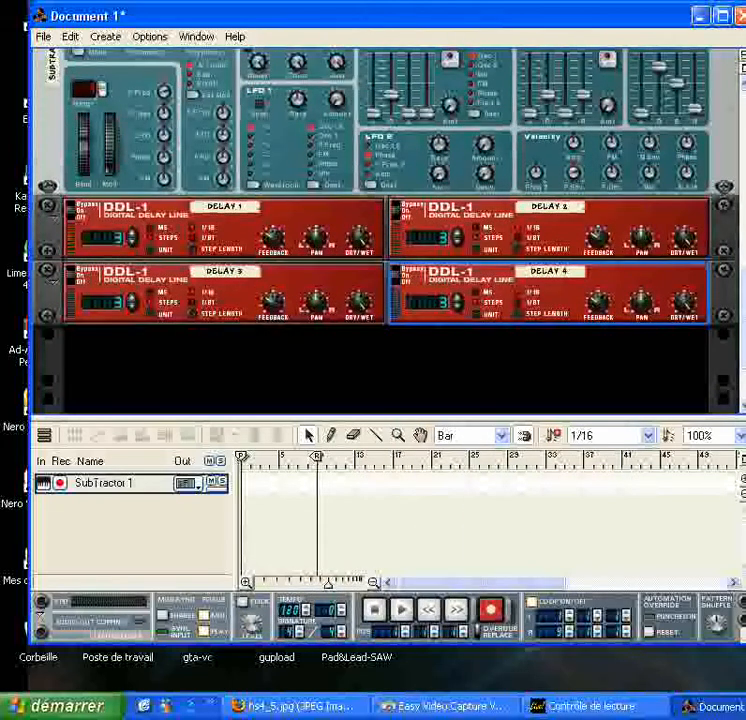
scroll(653, 286, "up", 1)
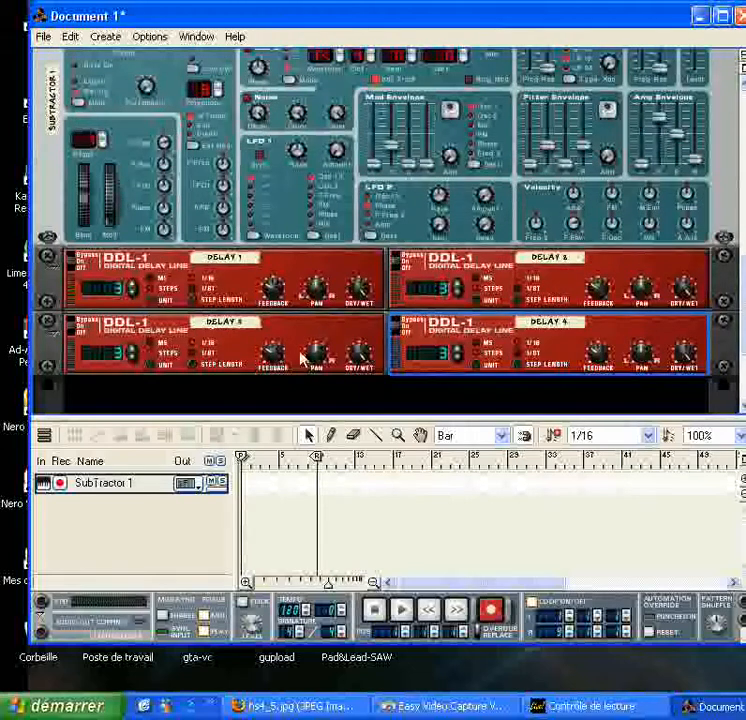
scroll(431, 190, "up", 1)
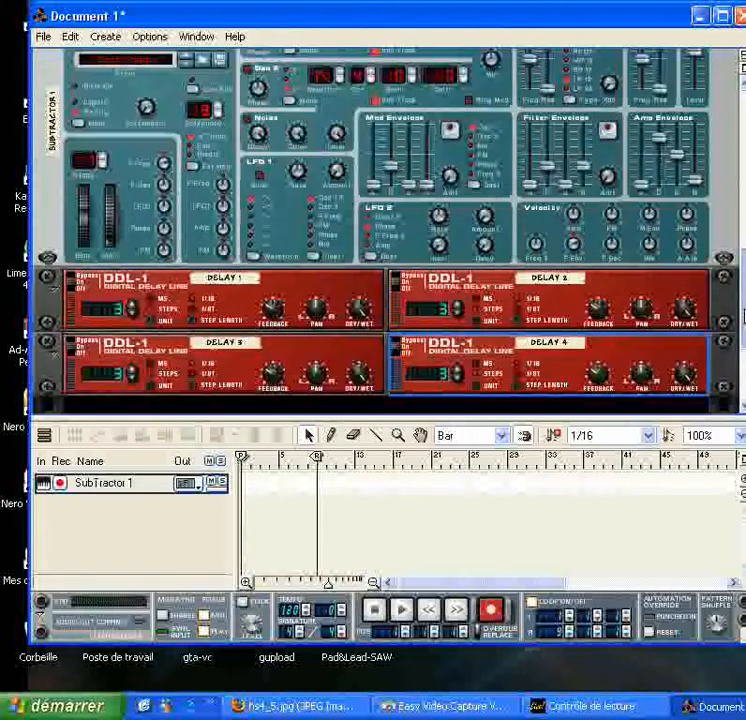
left_click_drag(744, 316, 734, 341)
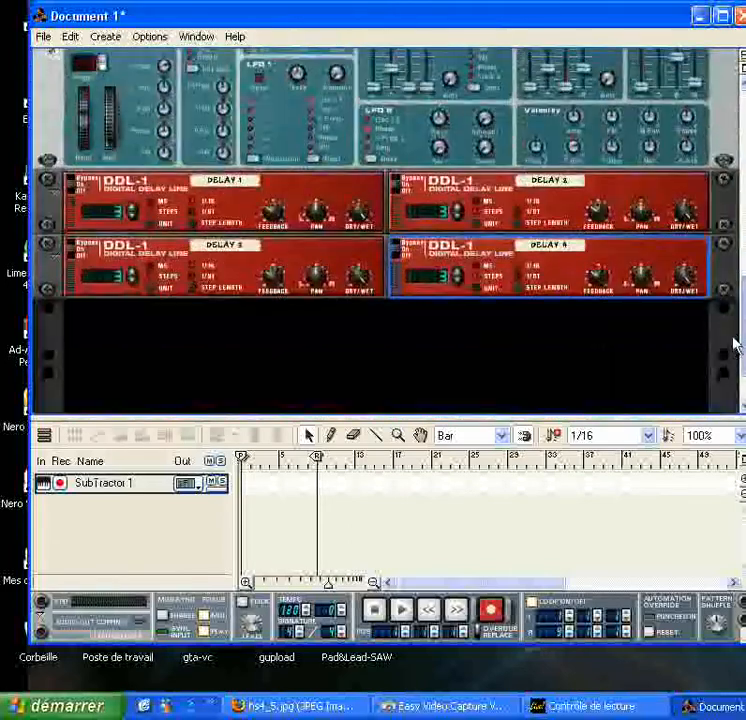
right_click(300, 345)
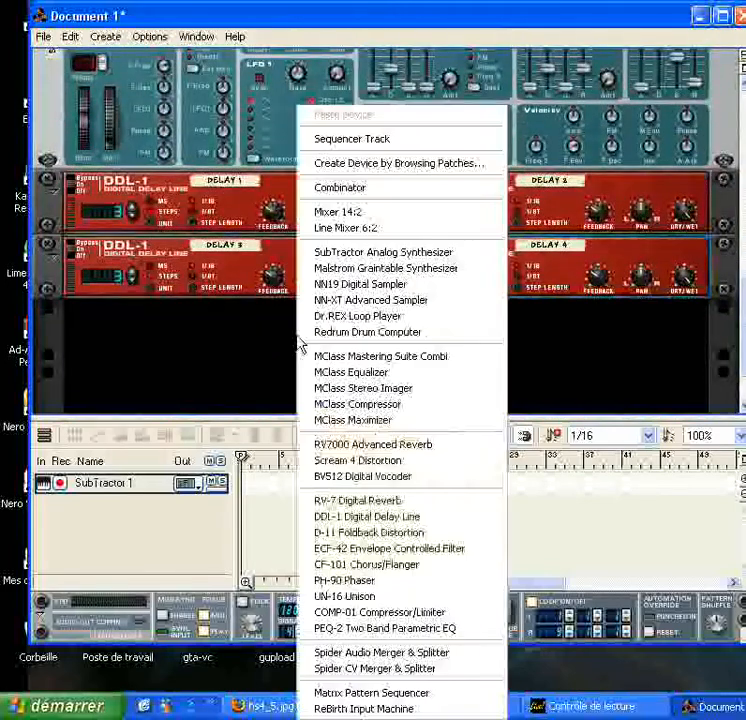
left_click(398, 660)
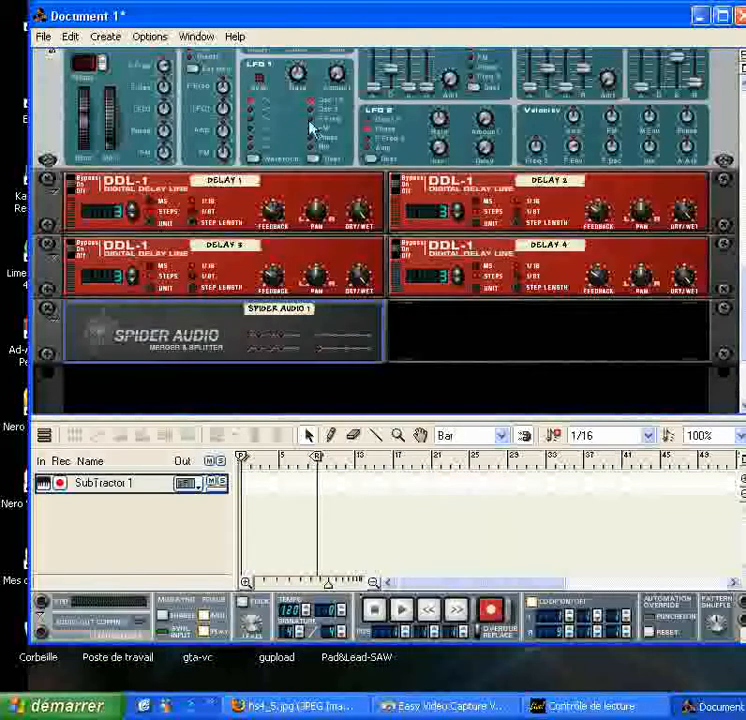
Flip the rack to its rear, enlarge the rack area, and cable the SubTractor's main output to the Spider Audio's first splitter input
key("Tab")
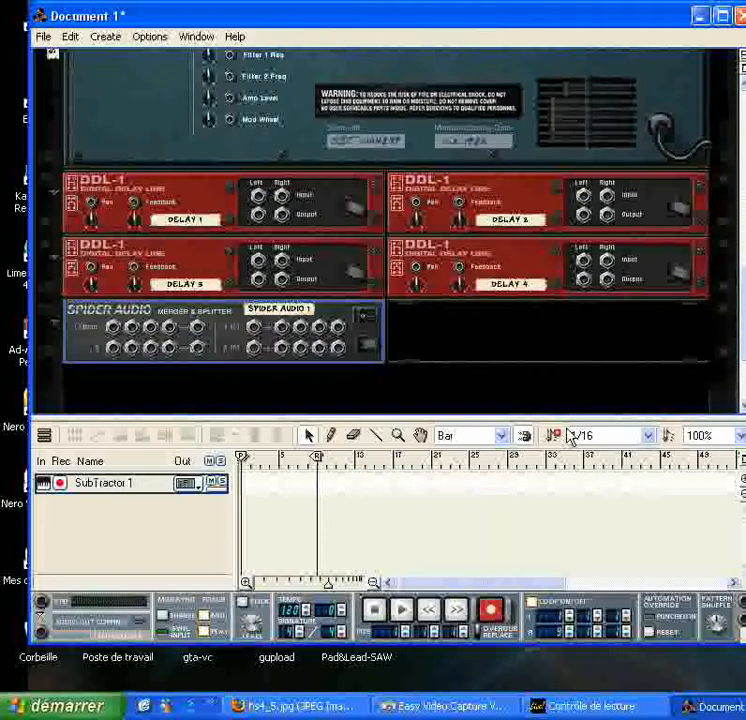
left_click_drag(572, 428, 566, 494)
scroll(741, 375, "up", 2)
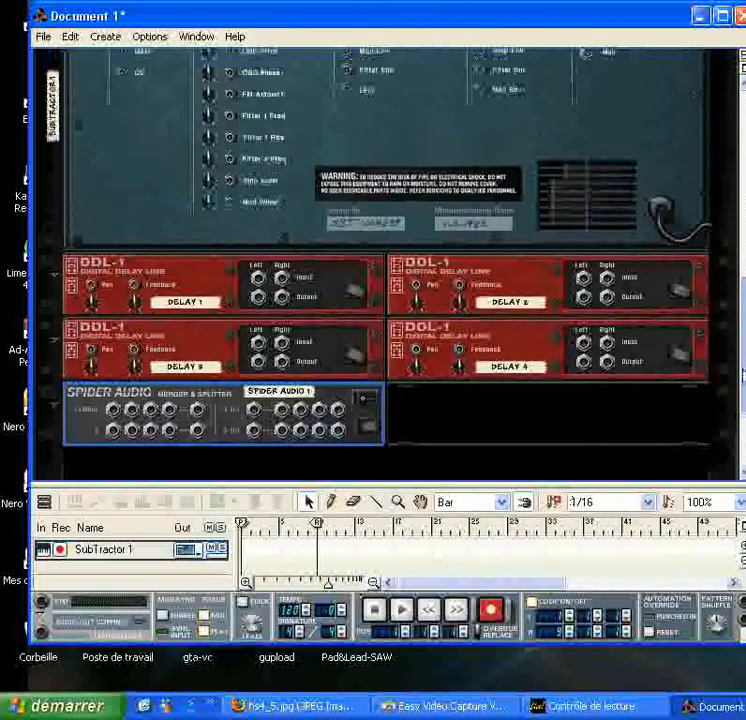
mouse_move(743, 375)
left_mouse_down()
mouse_move(743, 341)
mouse_move(743, 365)
left_mouse_up()
left_click_drag(584, 84, 256, 393)
Cable the Spider Audio's four splitter outputs to the left inputs of Delay 1, Delay 2, Delay 3 and Delay 4
scroll(569, 201, "down", 1)
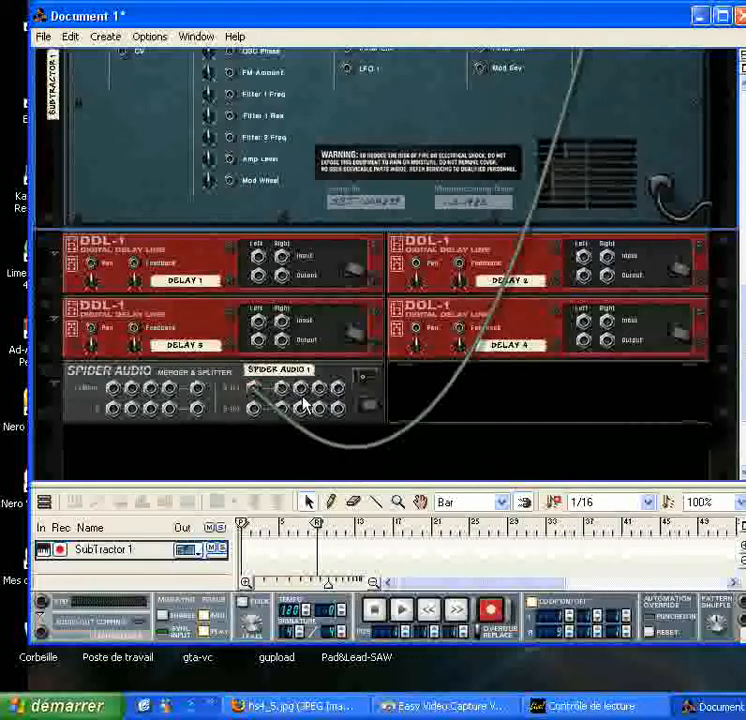
left_click_drag(281, 395, 259, 265)
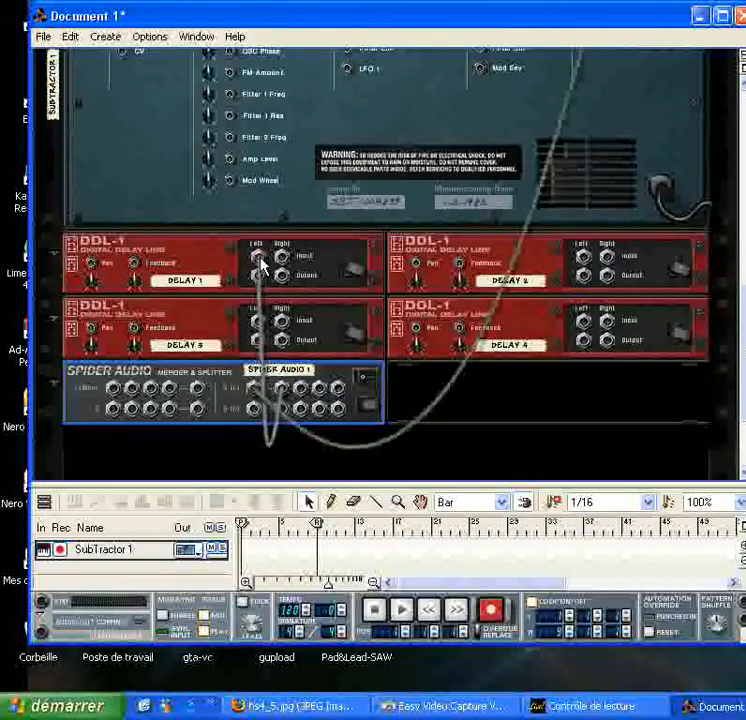
left_click_drag(316, 392, 584, 262)
left_click_drag(320, 390, 258, 320)
left_click_drag(337, 390, 584, 322)
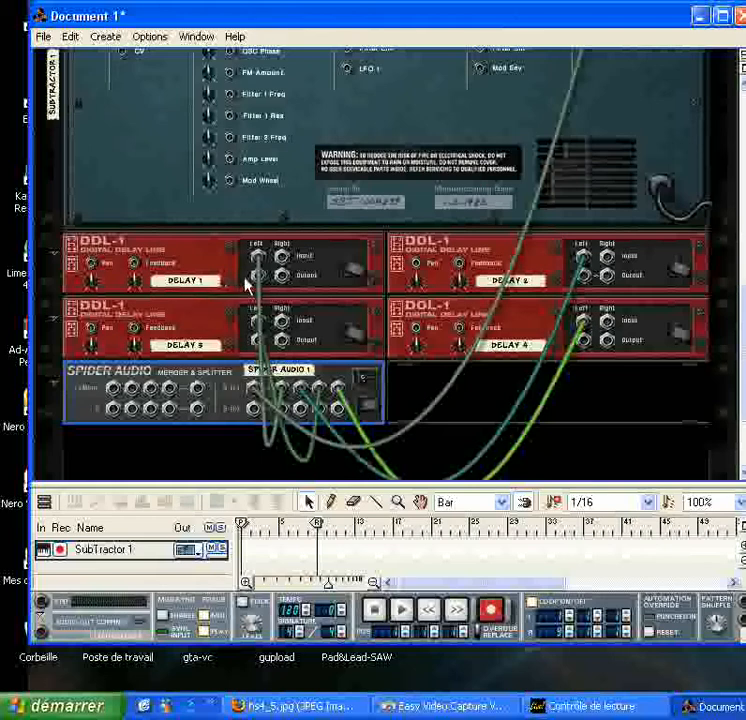
Cable the stereo outputs of Delay 1 through Delay 4 into the Spider Audio's four merger inputs
left_click_drag(263, 283, 114, 402)
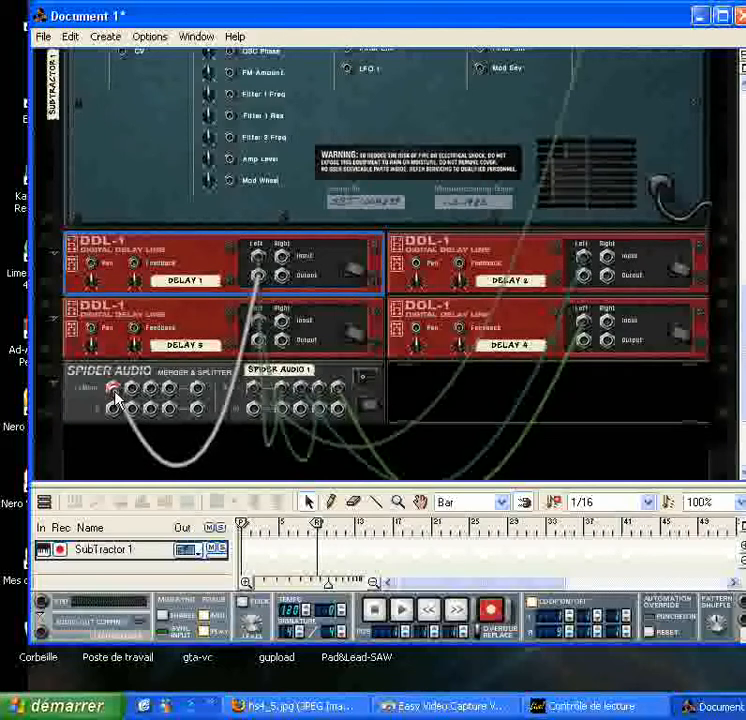
left_click_drag(114, 391, 114, 393)
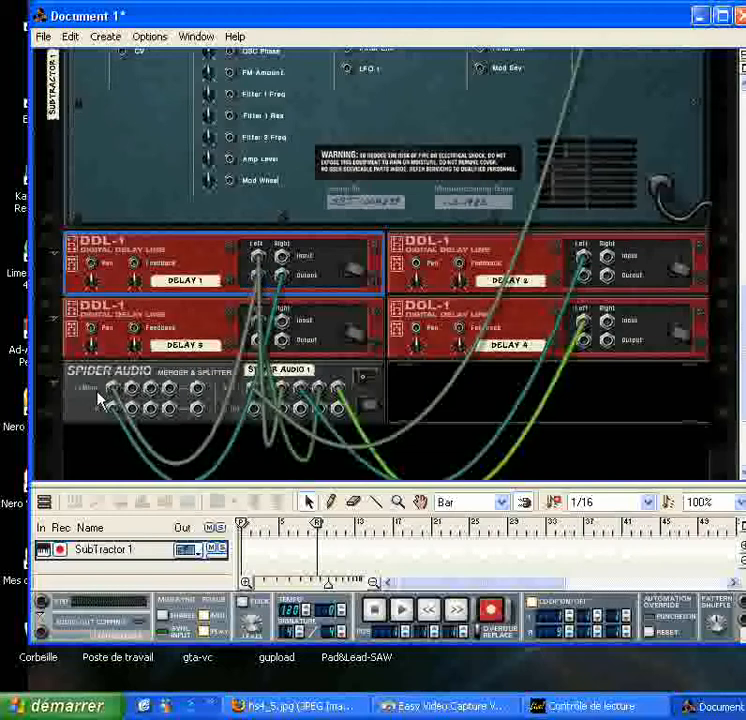
left_click_drag(598, 287, 138, 393)
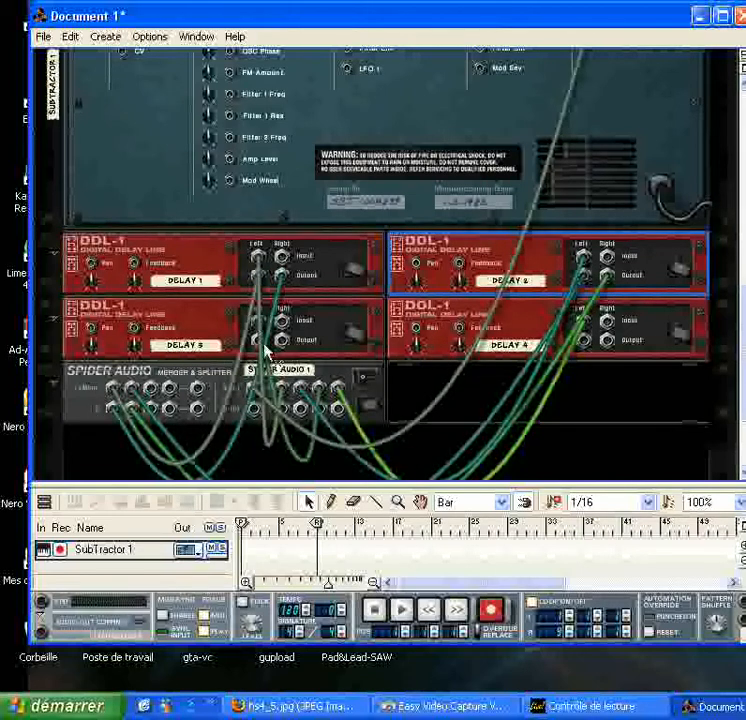
left_click_drag(260, 343, 152, 390)
left_click_drag(587, 348, 196, 393)
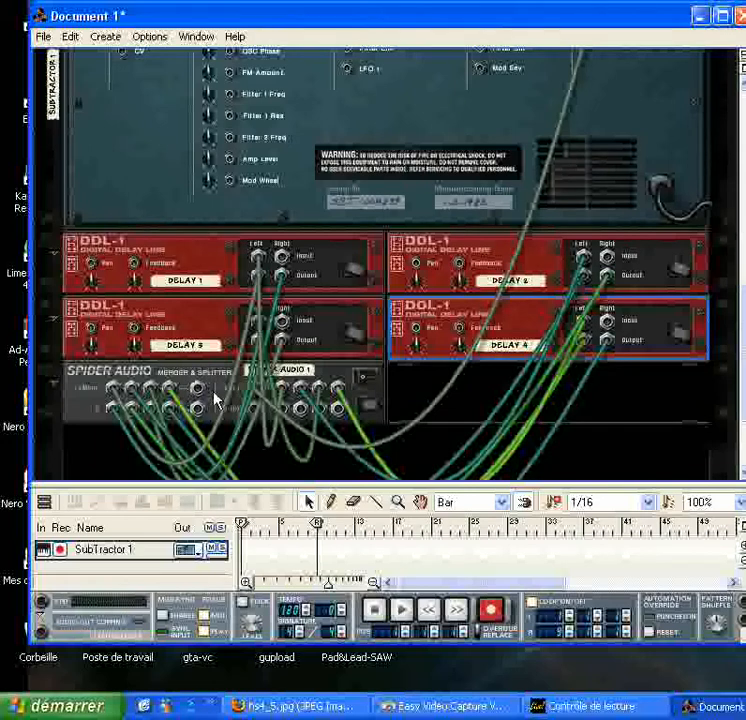
Cable the Spider Audio's merged output to the left audio input of mixer channel 1
left_click_drag(199, 387, 95, 266)
scroll(223, 343, "up", 1)
scroll(224, 348, "up", 5)
scroll(741, 275, "down", 5)
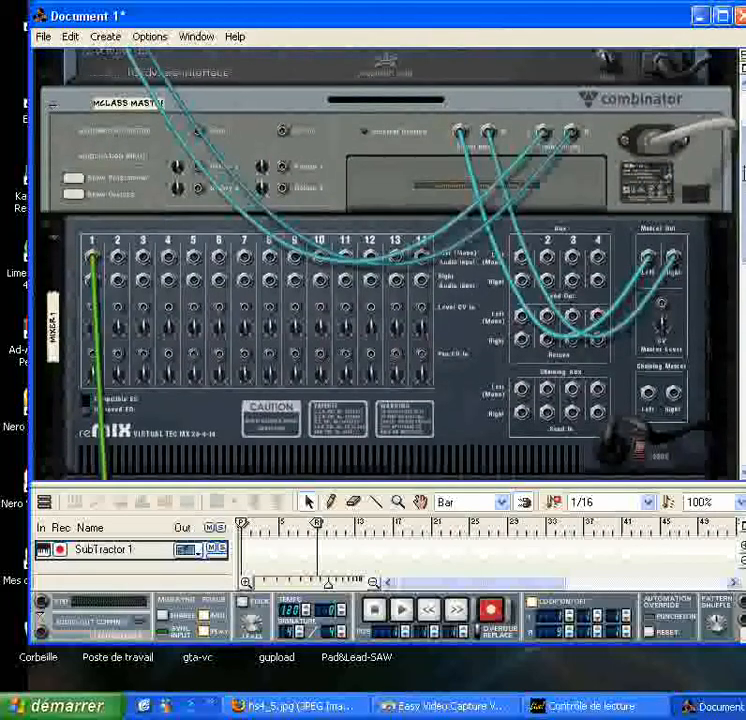
scroll(734, 283, "down", 5)
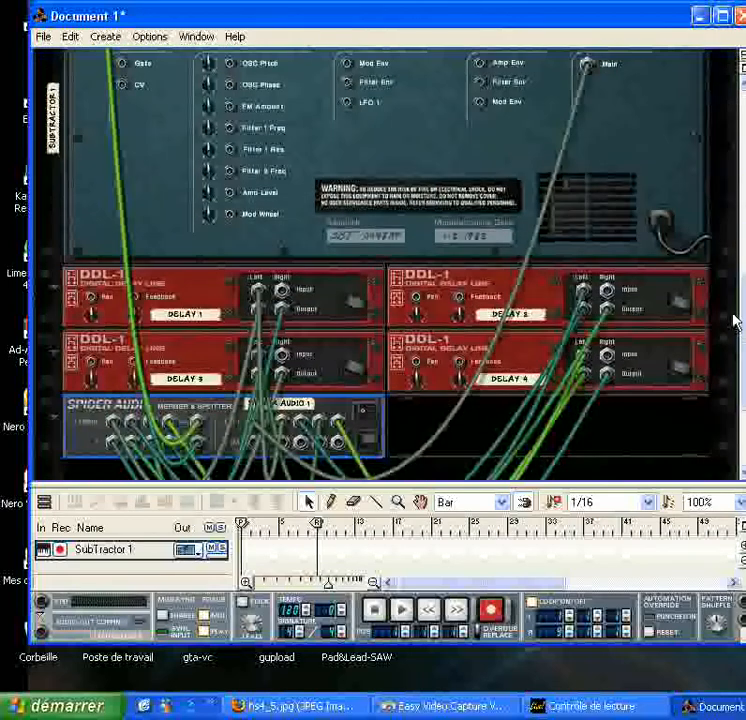
Flip the rack to its front and set the delay times to 5, 4, 3 and 2 steps on Delay 1 through Delay 4
key("Tab")
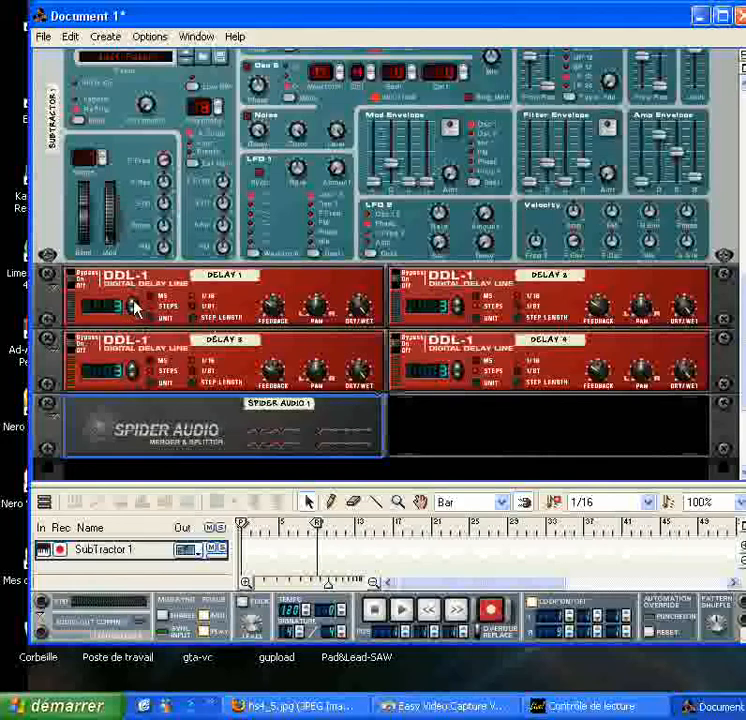
left_click(133, 305)
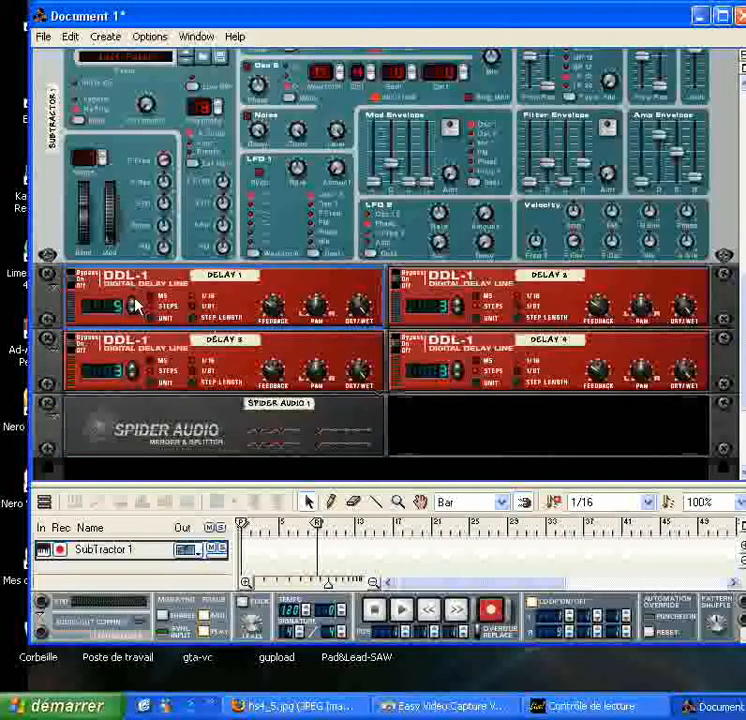
double_click(453, 302)
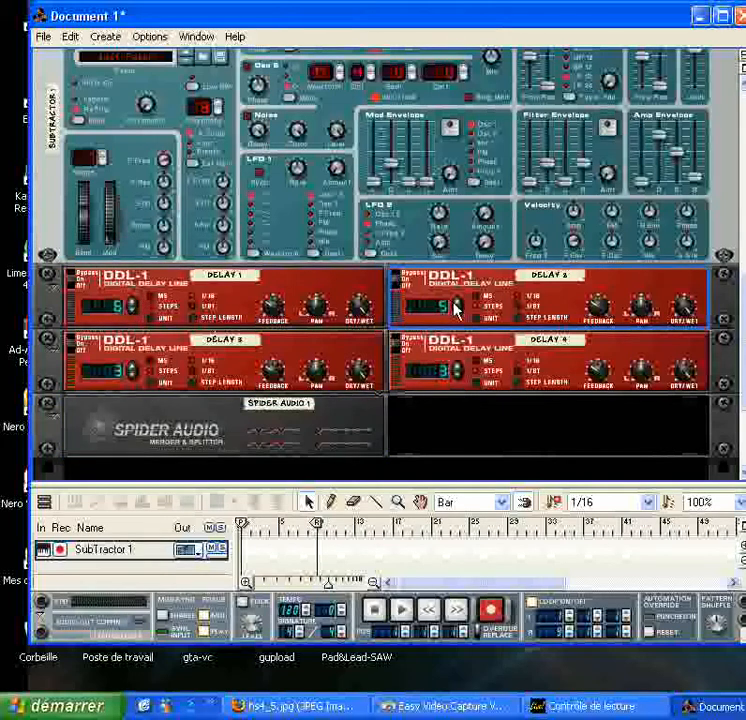
left_click(136, 371)
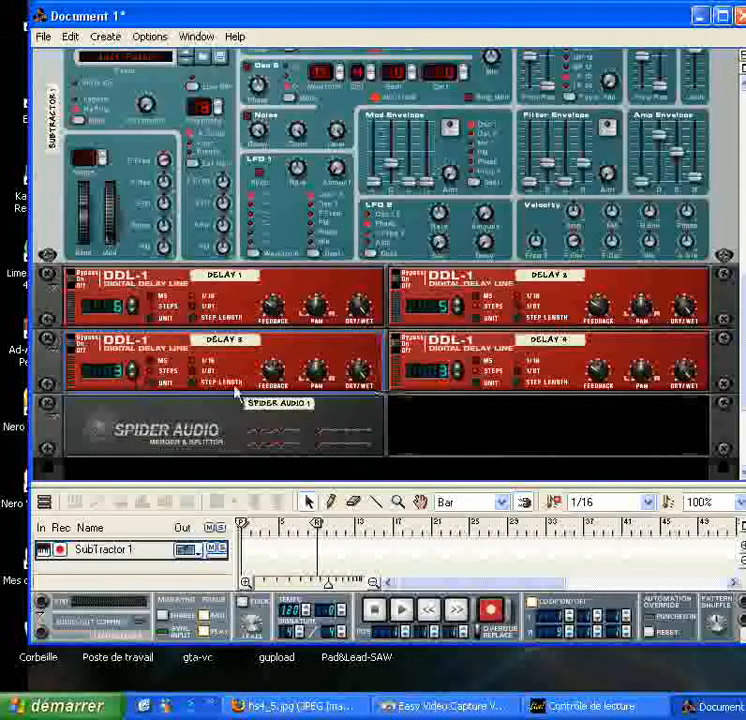
left_click(450, 308)
left_click(128, 393)
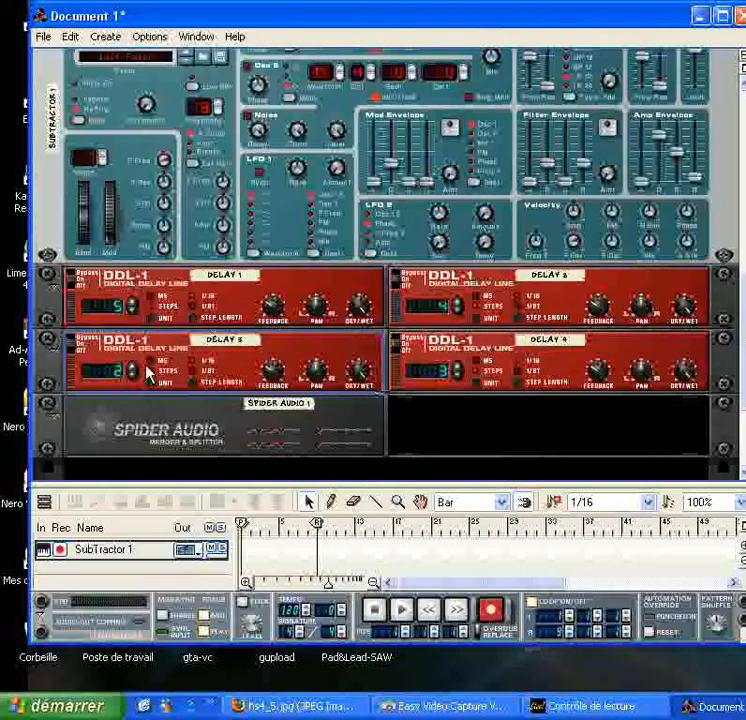
left_click(452, 385)
left_click(454, 379)
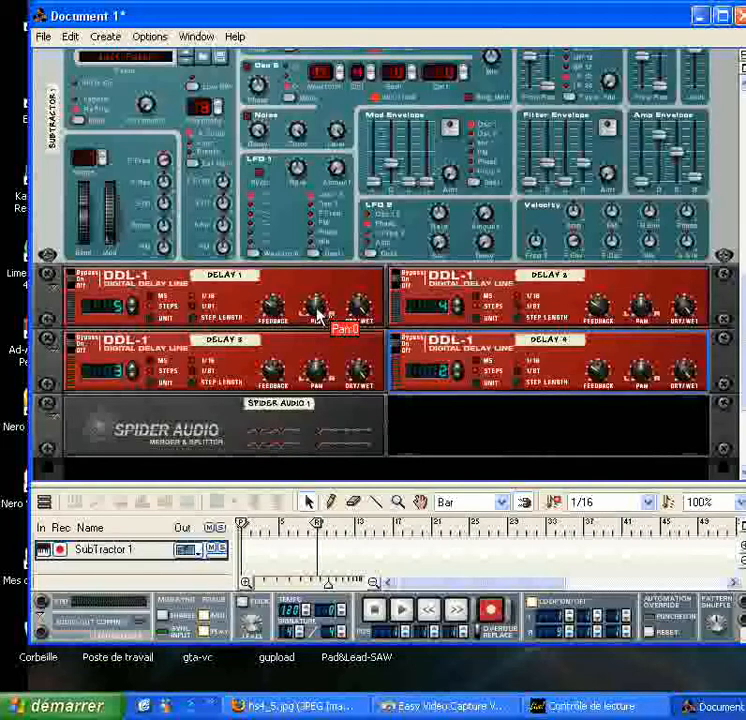
Pan Delay 1 towards the right channel and Delay 2 towards the left channel
left_click_drag(316, 313, 349, 138)
left_click_drag(655, 318, 654, 461)
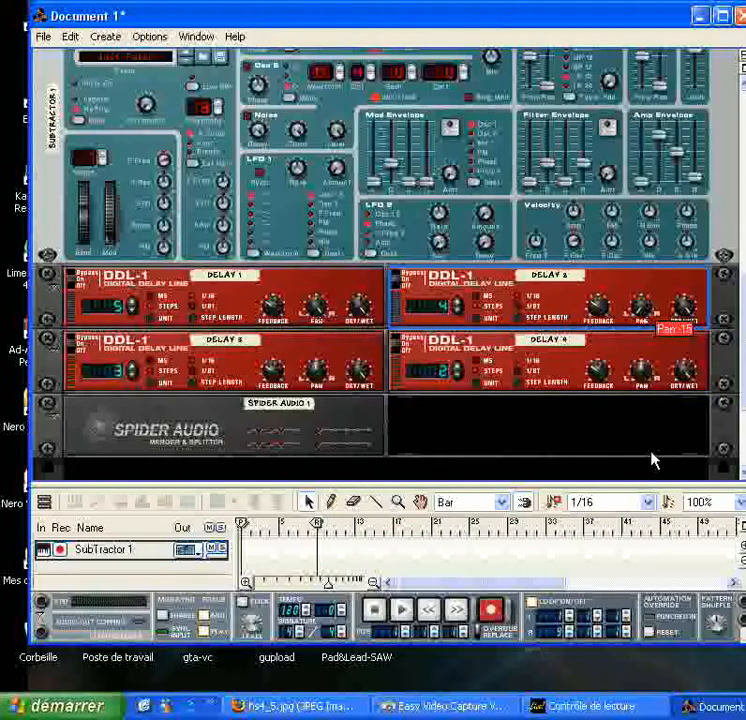
left_click_drag(316, 308, 333, 346)
left_click_drag(641, 309, 646, 364)
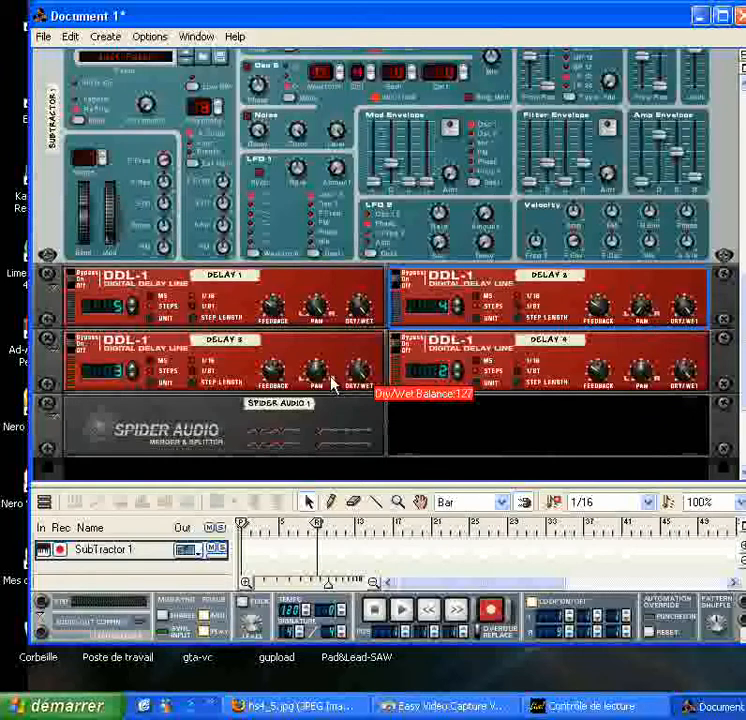
Pan Delay 3 right to 29 and Delay 4 towards the left channel, and raise the SubTractor's Filter 1 frequency
left_click_drag(316, 372, 336, 325)
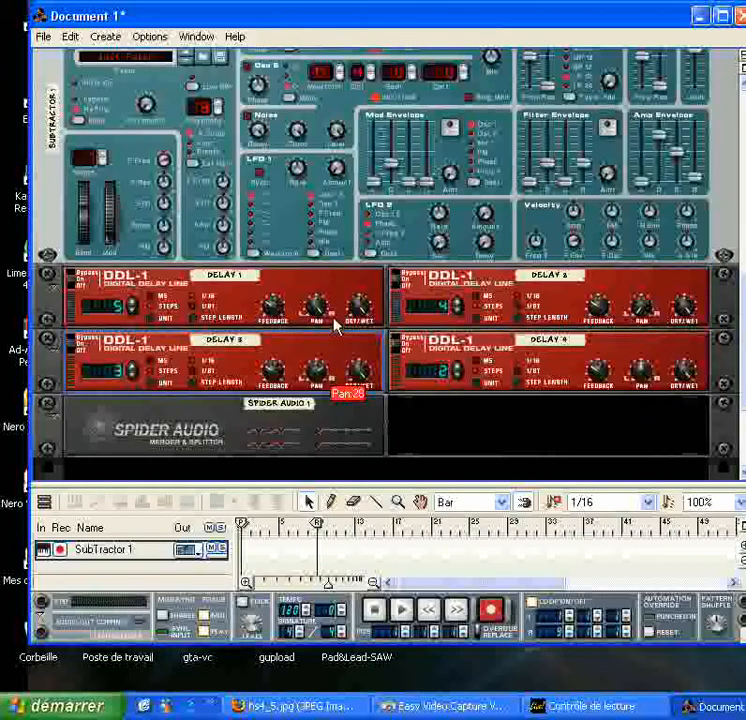
left_click_drag(640, 372, 657, 436)
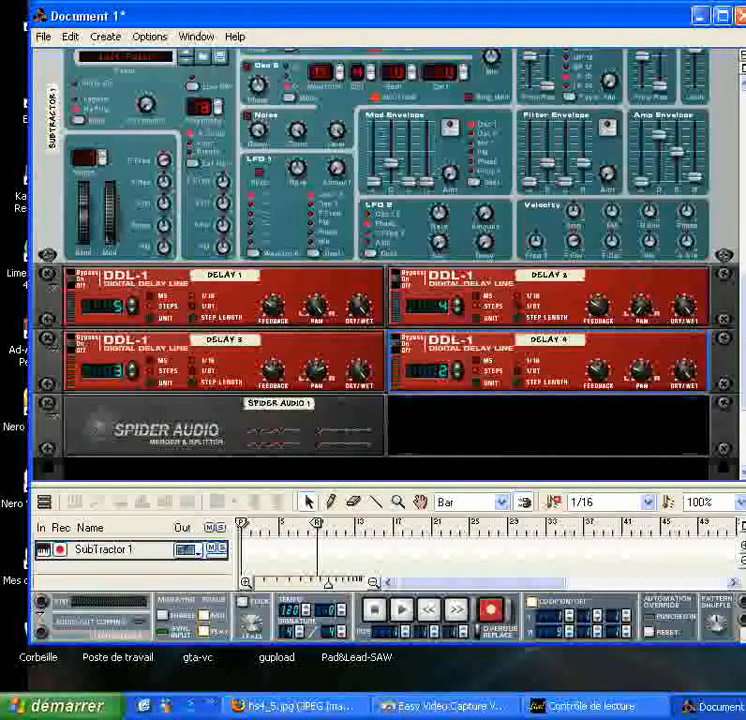
scroll(740, 322, "down", 2)
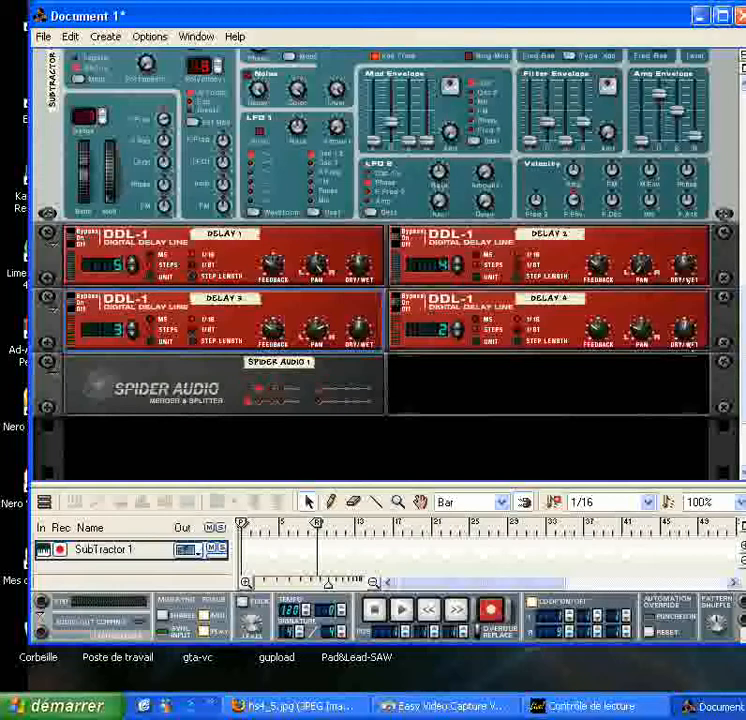
scroll(531, 270, "up", 5)
left_click_drag(531, 270, 536, 243)
Flip the rack to its back and add an RV7000 Advanced Reverb below the Spider Audio
left_click_drag(742, 237, 742, 328)
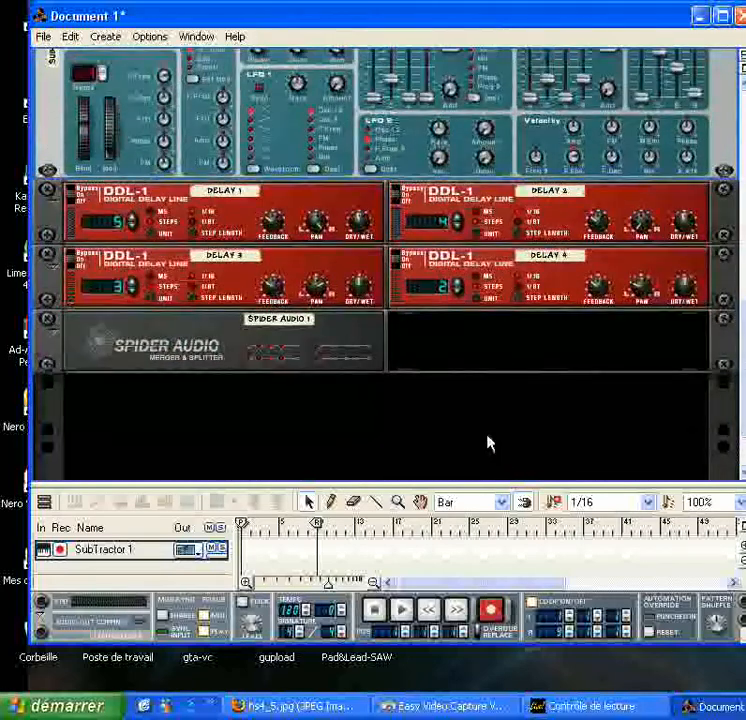
key("Tab")
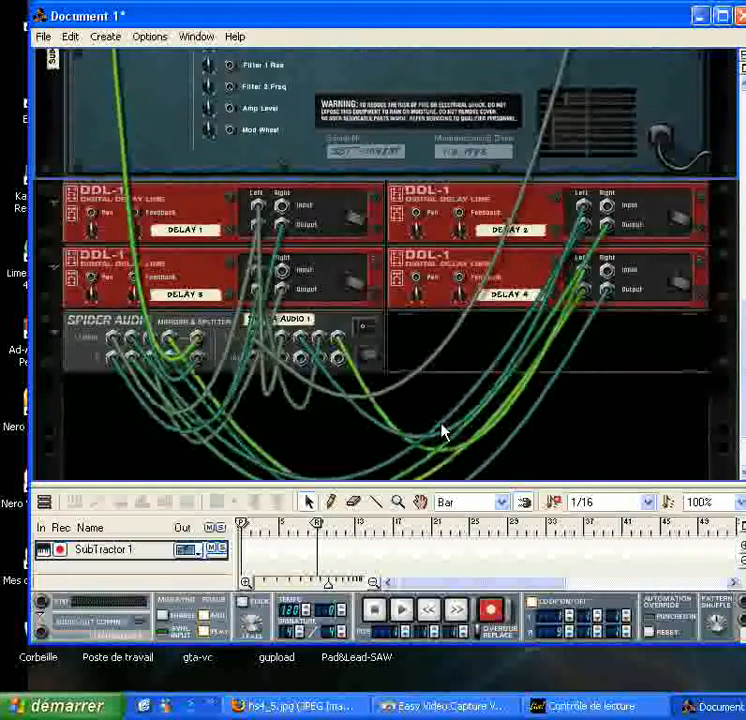
right_click(447, 393)
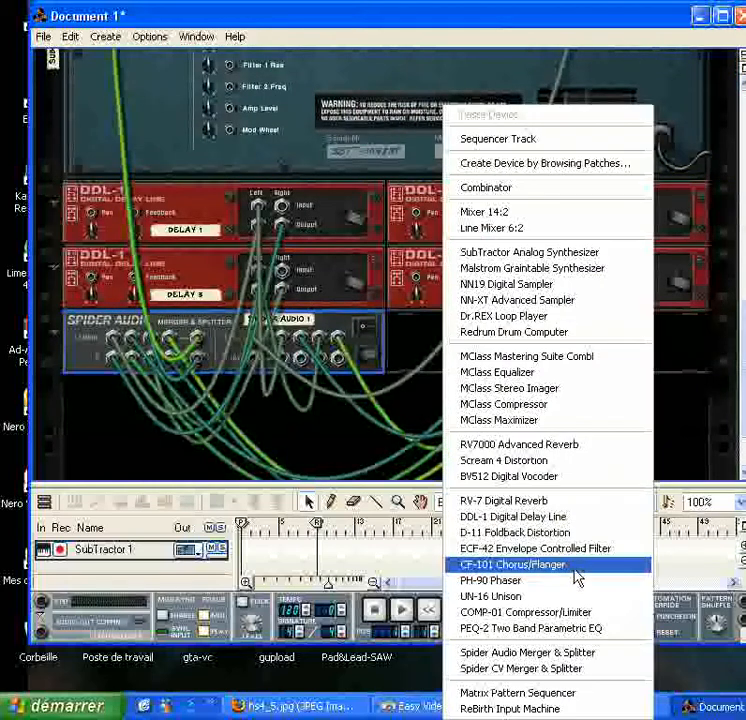
left_click(536, 447)
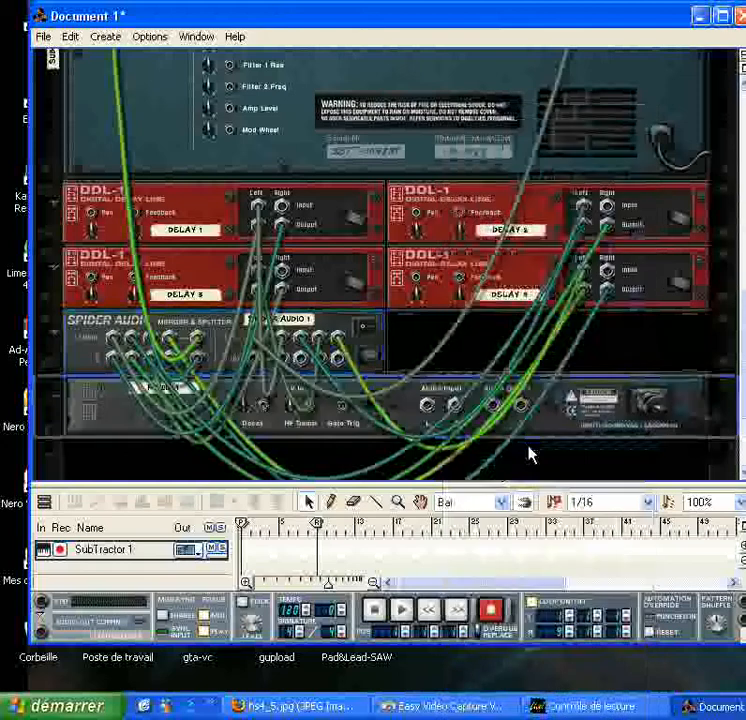
Reroute the Spider Audio's left merge output into the RV7000's left audio input, and the reverb's left output into mixer channel 1
left_click(198, 341)
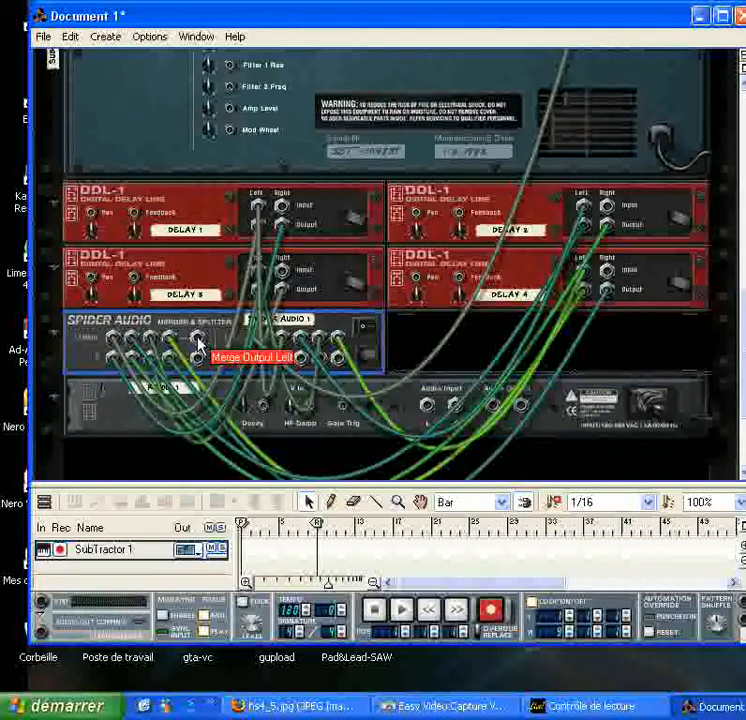
left_click_drag(198, 342, 428, 406)
left_click_drag(493, 405, 93, 166)
scroll(447, 301, "up", 5)
scroll(304, 199, "up", 3)
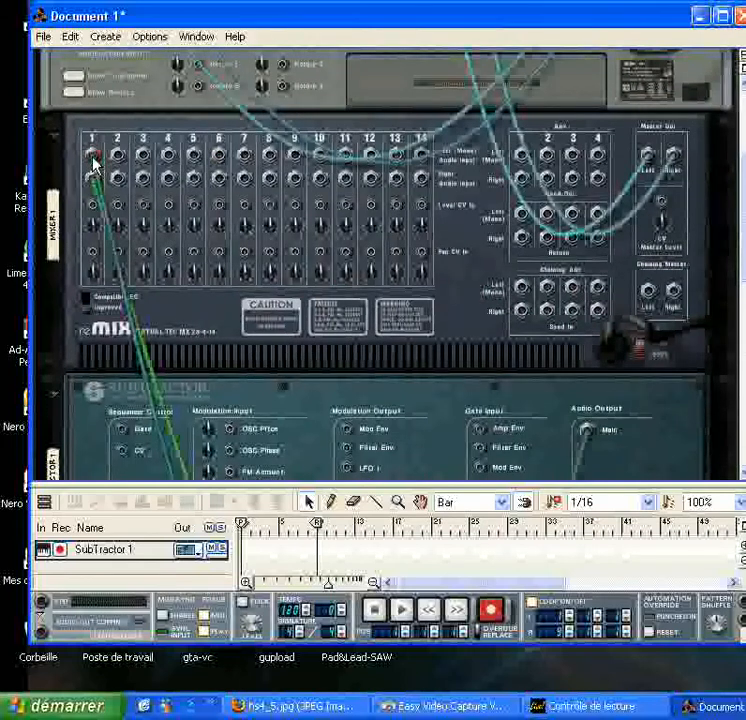
On the front of the rack, adjust the RV7000's Decay slightly and lower the SubTractor's Filter 1 frequency to 17
key("Tab")
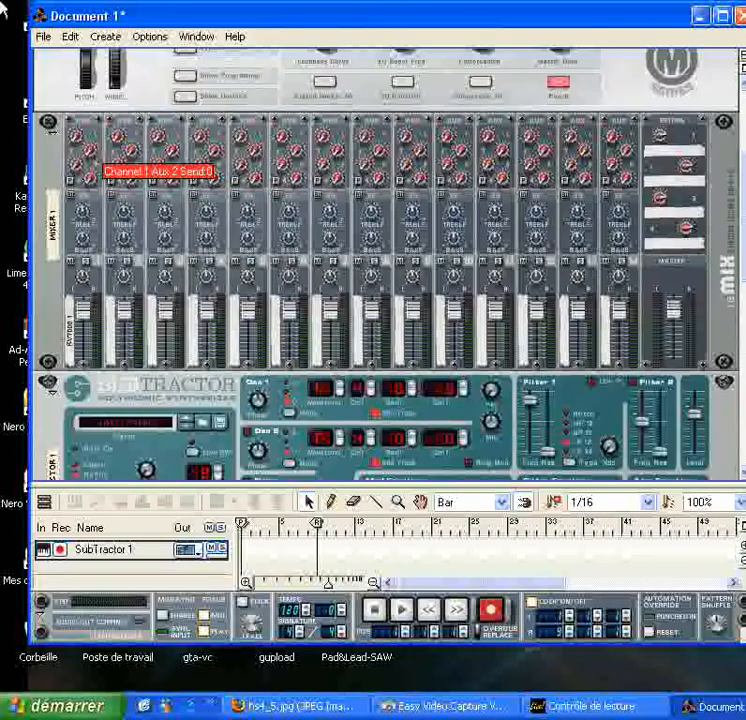
left_click_drag(742, 180, 611, 353)
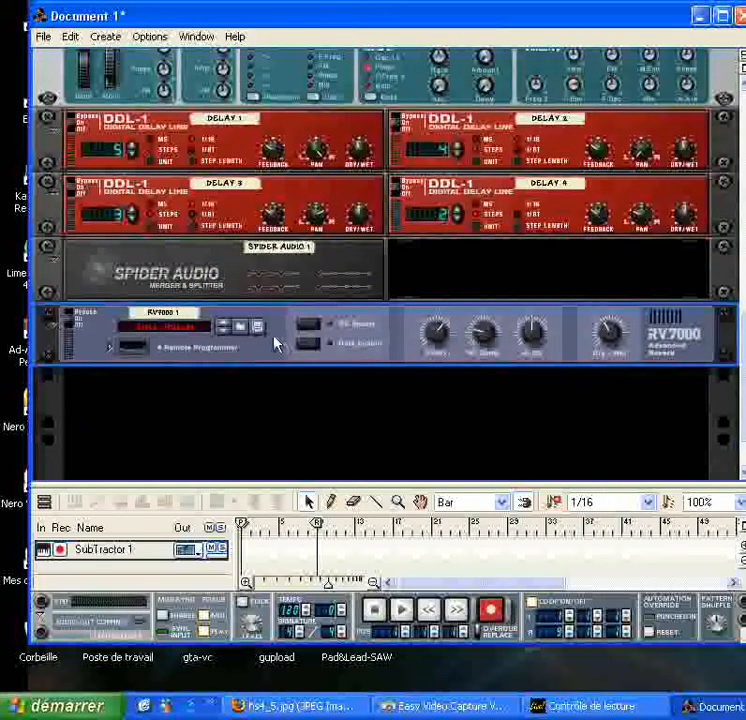
mouse_move(438, 341)
left_mouse_down()
mouse_move(441, 305)
mouse_move(445, 338)
mouse_move(435, 340)
left_mouse_up()
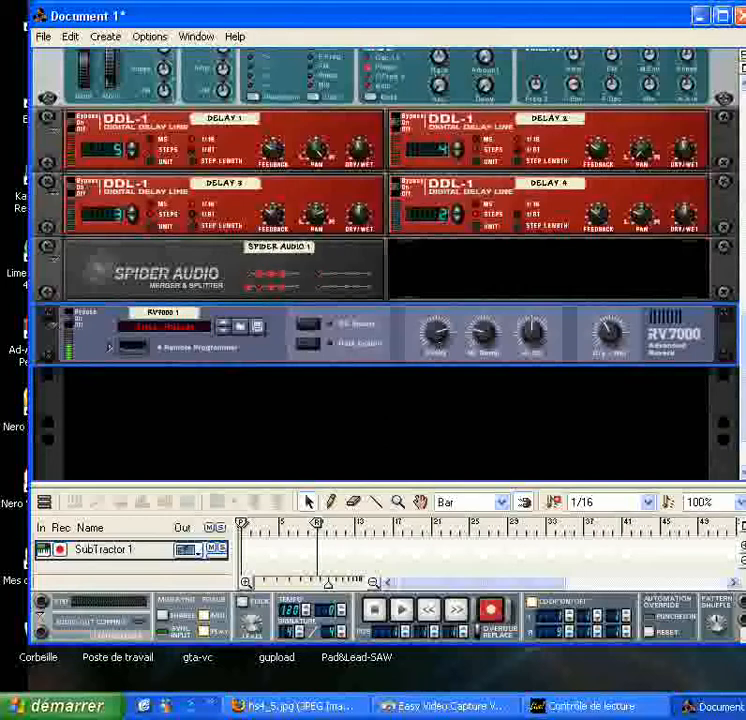
scroll(388, 264, "up", 5)
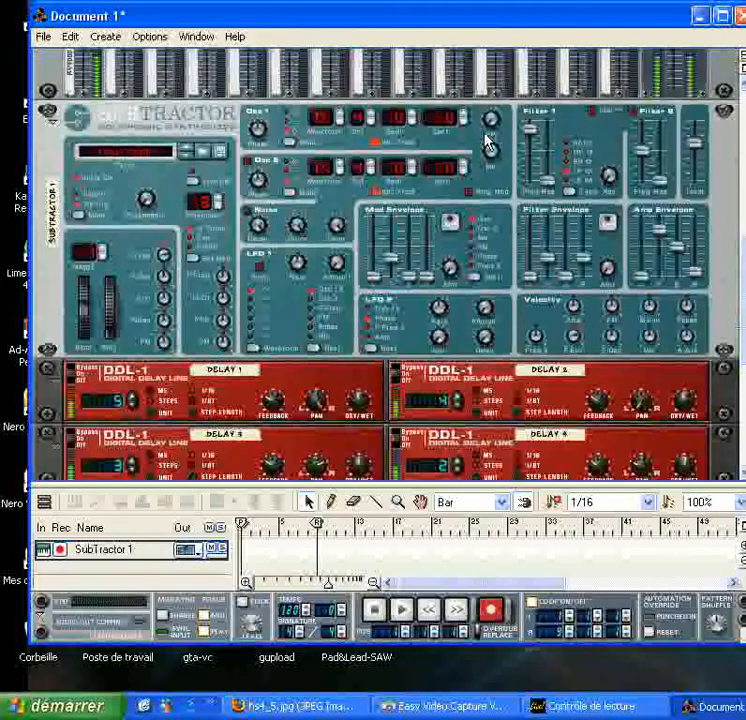
left_click_drag(529, 145, 537, 180)
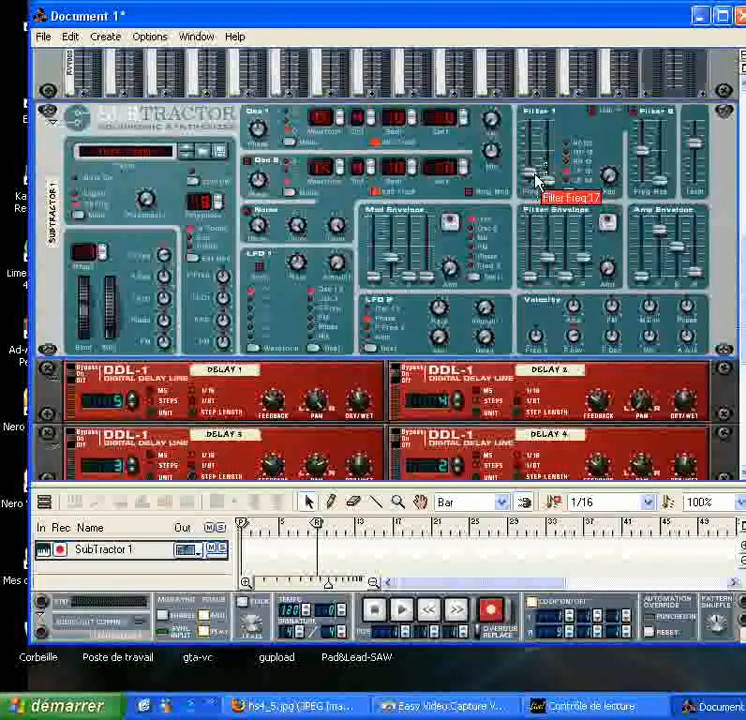
left_click_drag(743, 262, 743, 300)
scroll(741, 318, "down", 1)
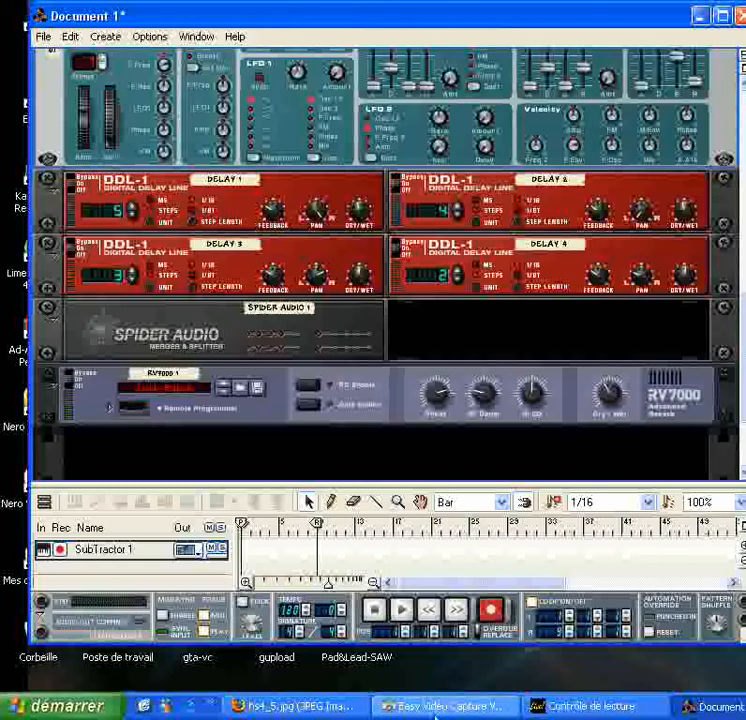
left_click(435, 708)
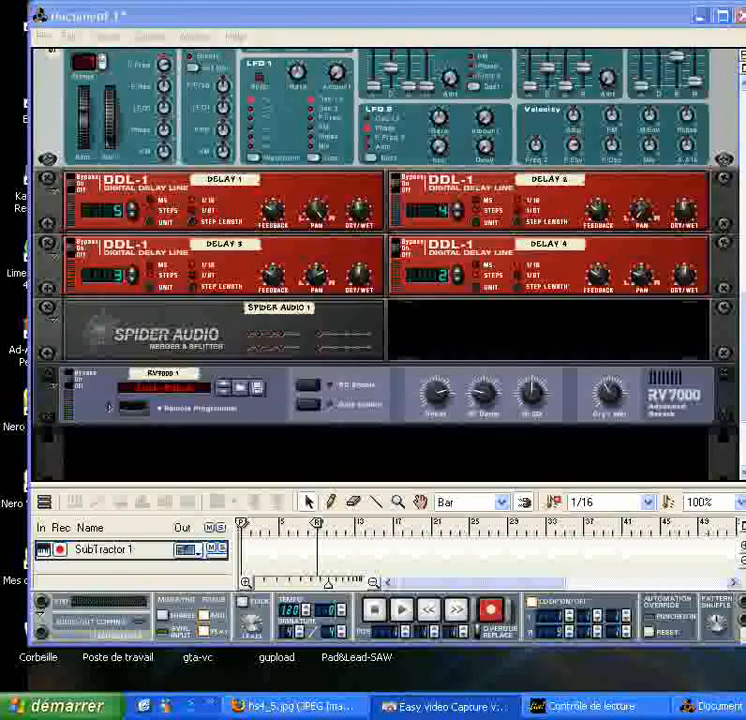